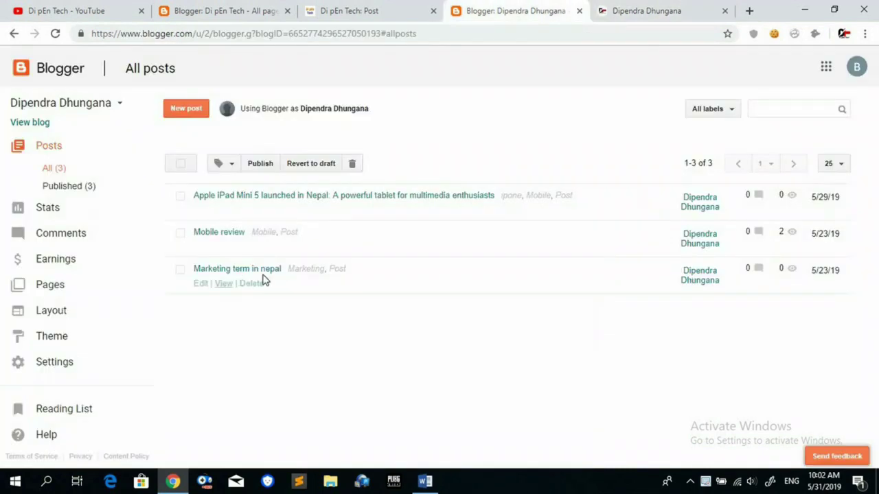
# Step: Open the Main Menu gadget's link list from the blog's layout for inspection
pyautogui.click(101, 322)
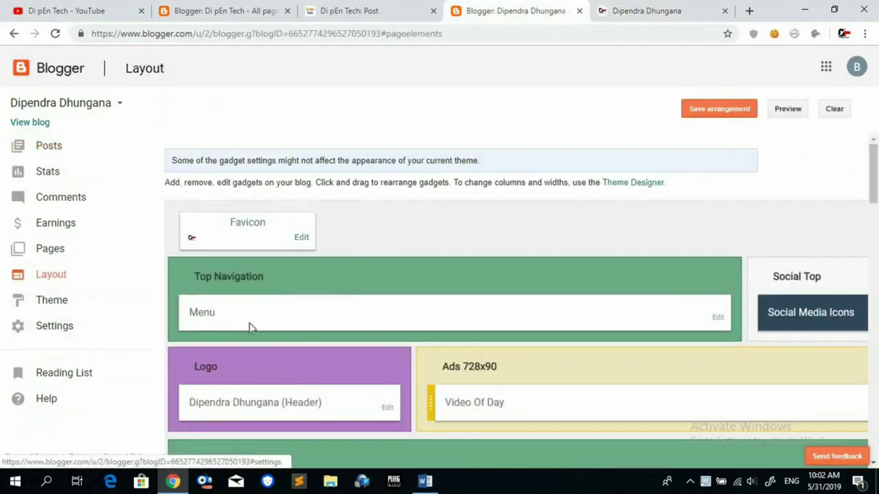
pyautogui.scroll(-3, 447, 304)
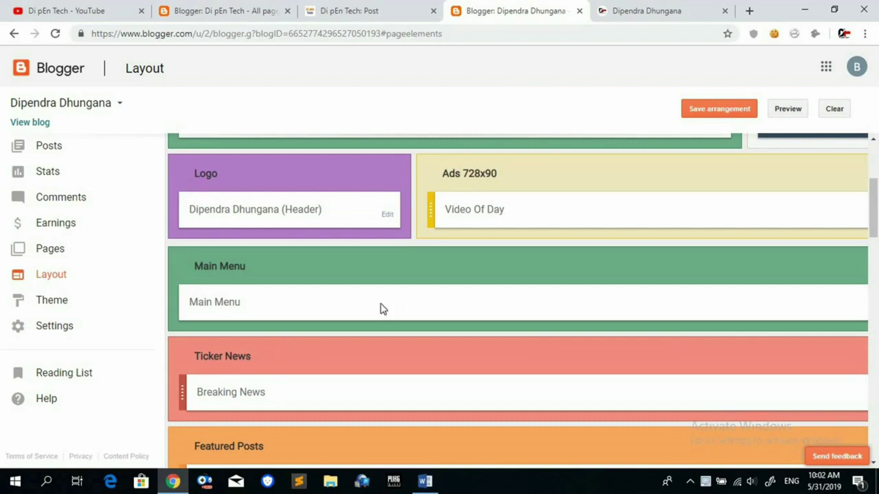
pyautogui.hotkey('ctrl', '-')
pyautogui.hotkey('ctrl', '-')
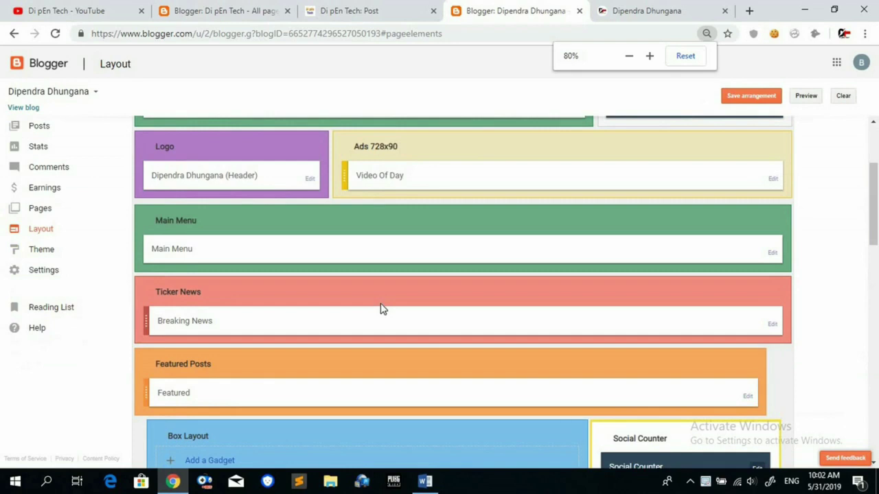
pyautogui.click(772, 252)
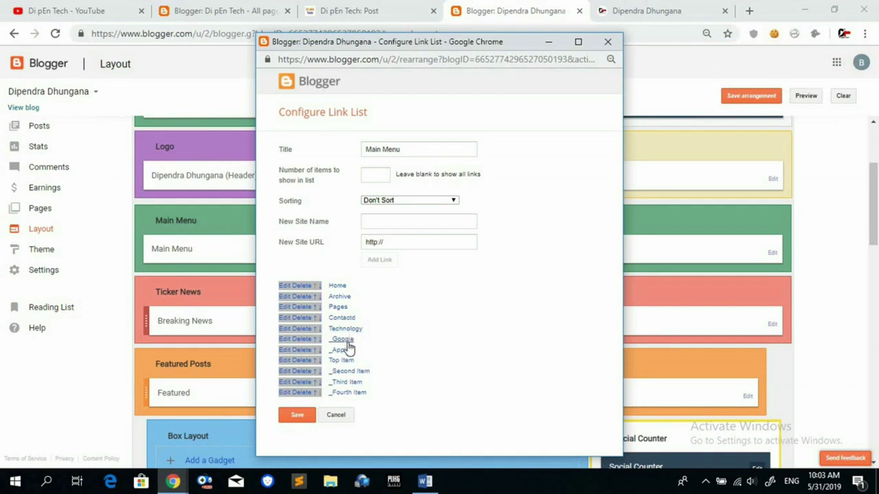
# Step: Compare the live blog's Technology menu with the Main Menu link list, and close the list without changes
pyautogui.click(645, 10)
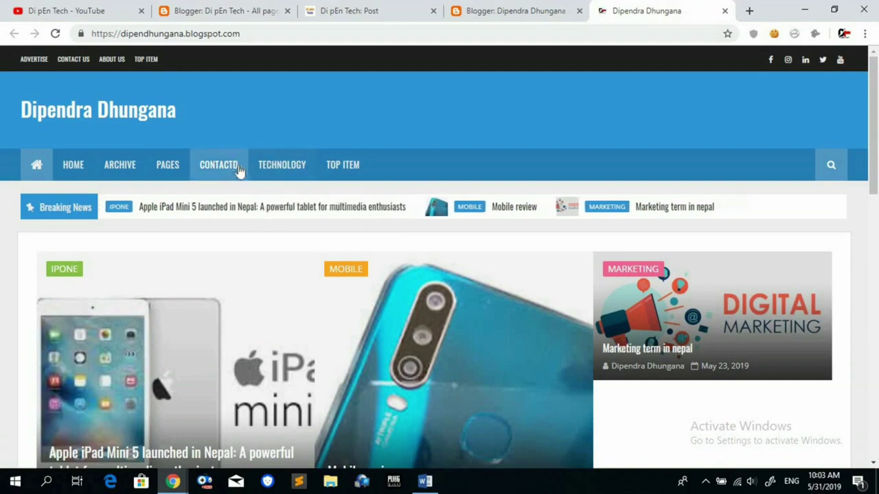
pyautogui.moveTo(270, 170)
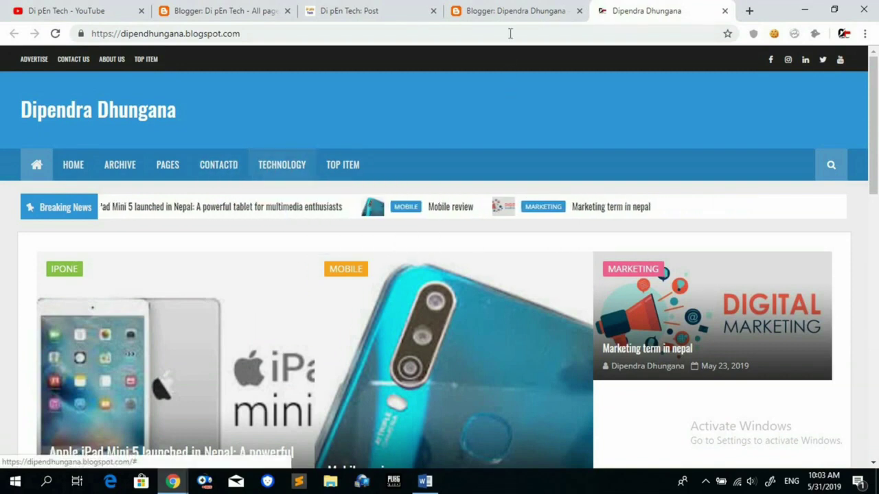
pyautogui.click(509, 16)
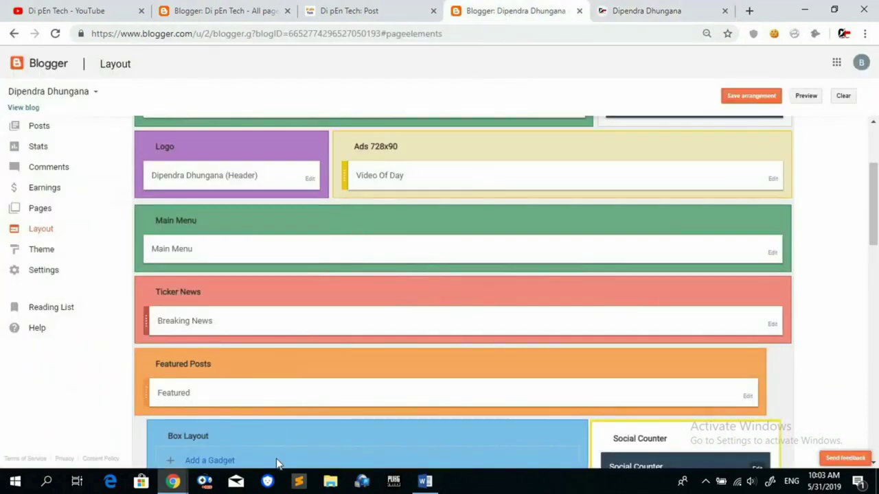
pyautogui.moveTo(172, 482)
pyautogui.click(260, 440)
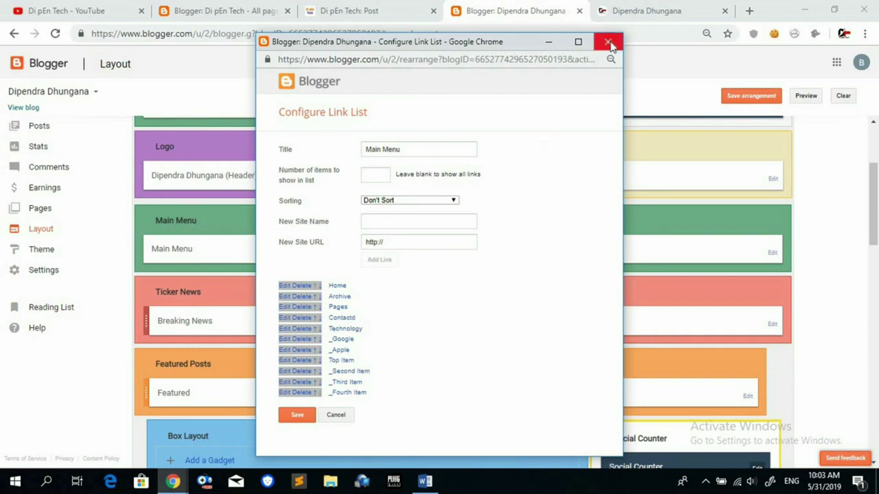
pyautogui.click(609, 43)
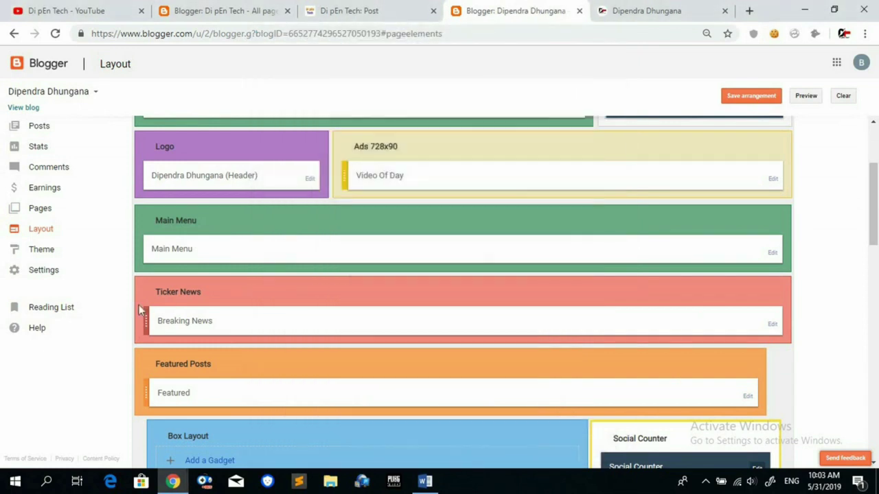
# Step: Start a new blog page, check the Technology and Top Item submenus on the live blog, and title the page "Mobile Review"
pyautogui.click(52, 213)
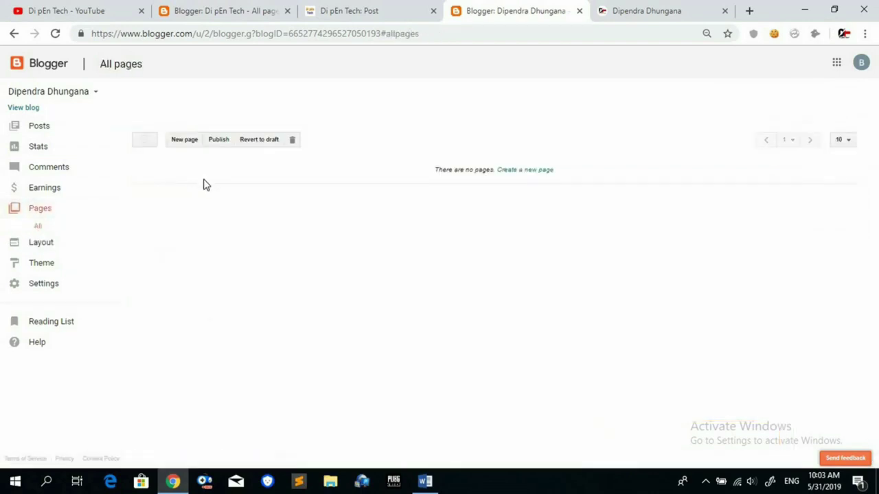
pyautogui.click(183, 140)
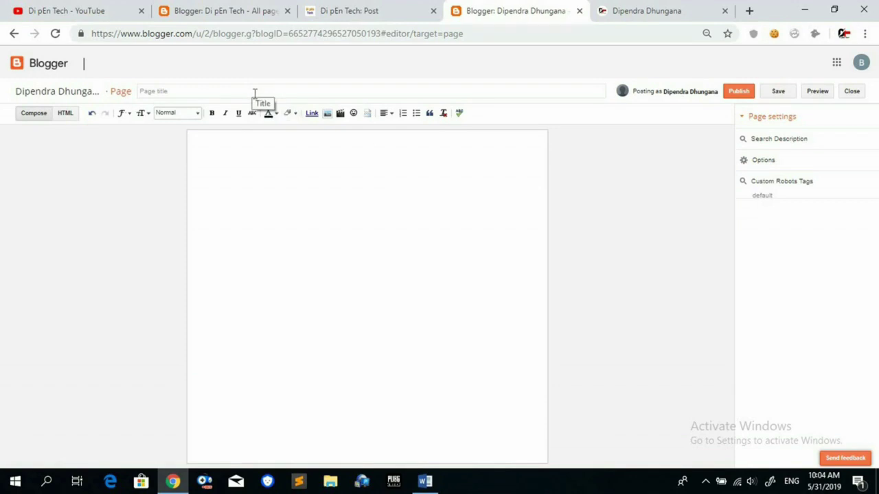
pyautogui.click(597, 17)
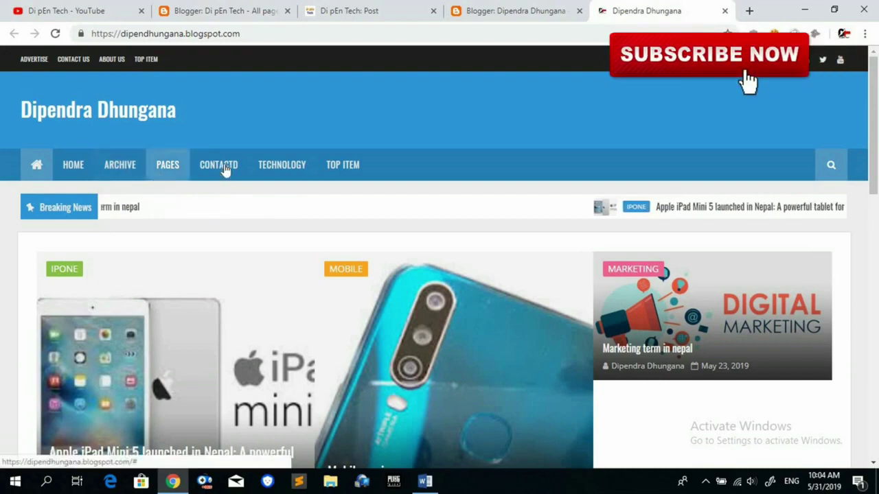
pyautogui.moveTo(276, 176)
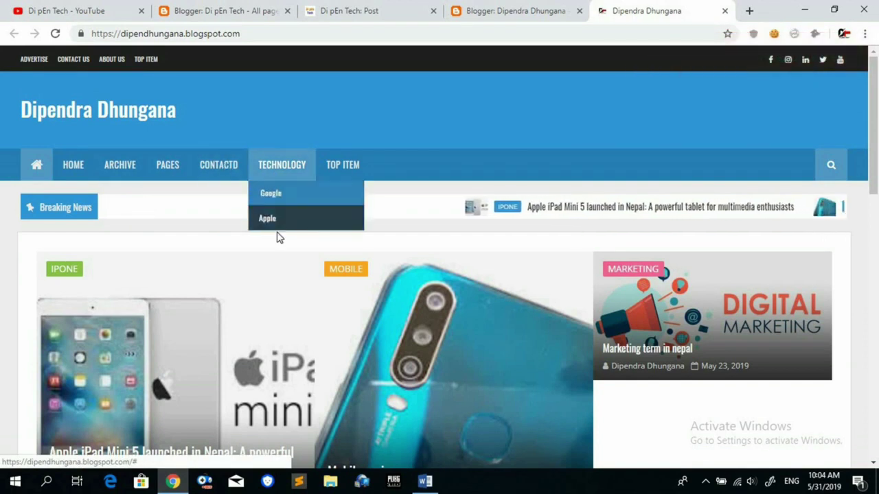
pyautogui.moveTo(343, 174)
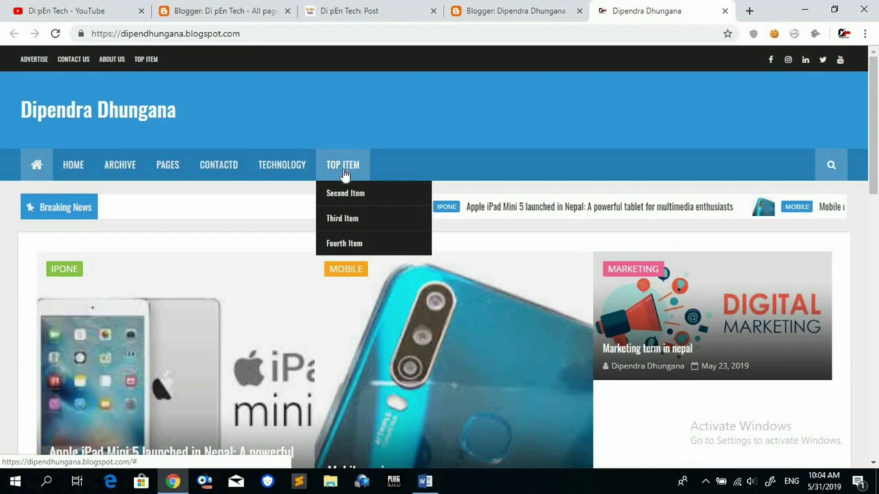
pyautogui.click(515, 11)
pyautogui.click(216, 93)
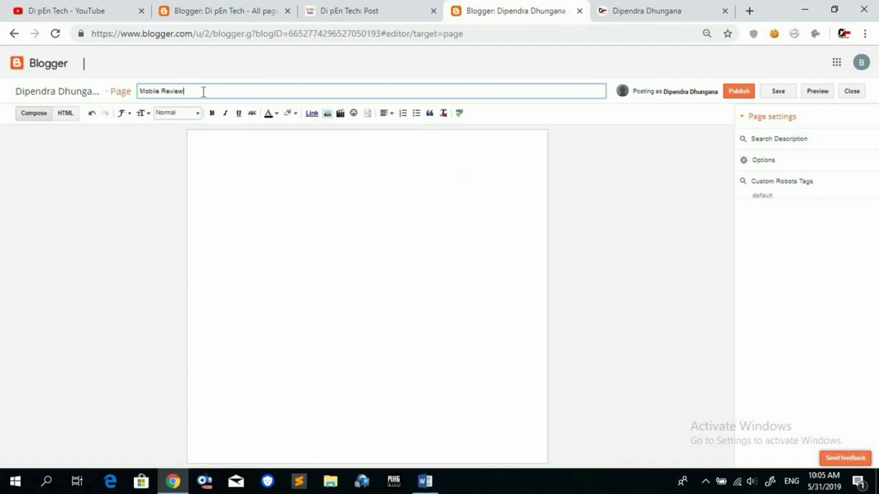
# Step: Copy the title "Mobile Review" into the page body and publish the page
pyautogui.moveTo(184, 91); pyautogui.dragTo(140, 90)
pyautogui.hotkey('ctrl', 'c')
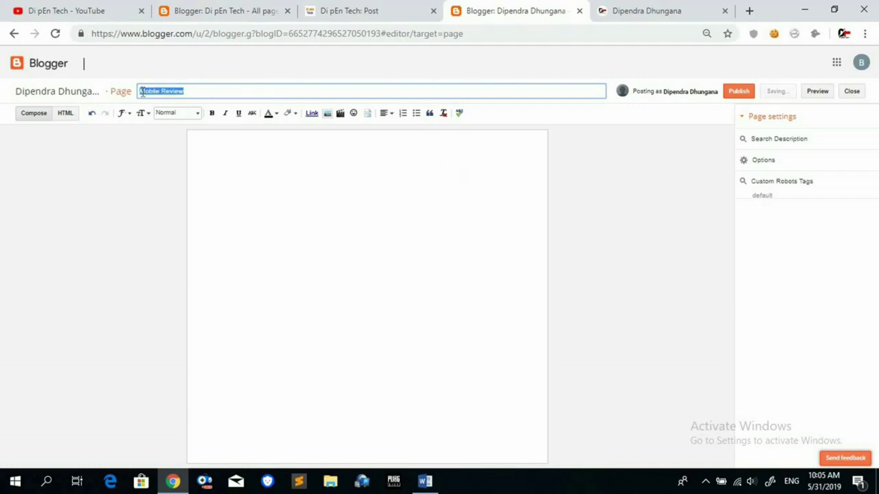
pyautogui.click(225, 145)
pyautogui.hotkey('ctrl', 'v')
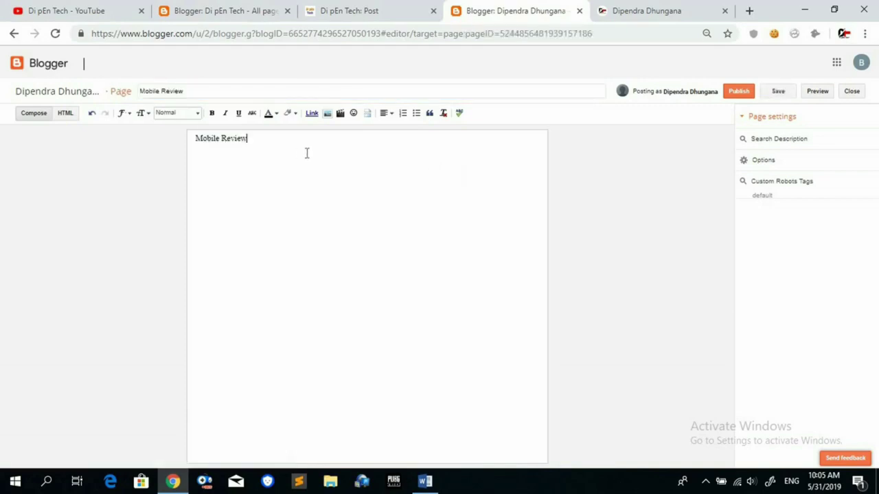
pyautogui.click(742, 92)
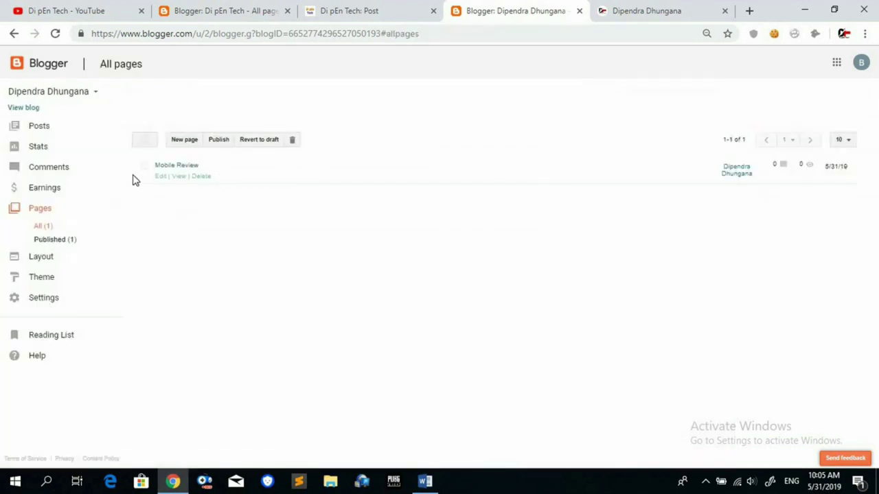
# Step: Create and publish another page titled "Laptop review", with the same text as its body
pyautogui.click(194, 143)
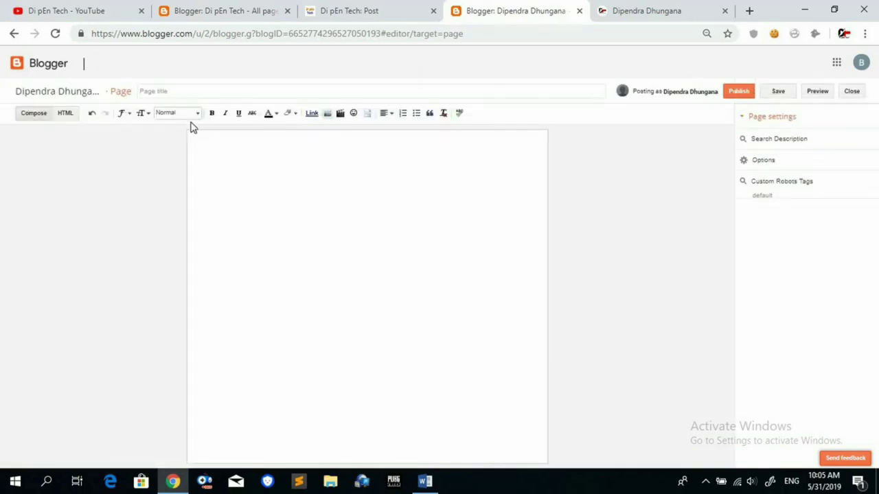
pyautogui.click(195, 90)
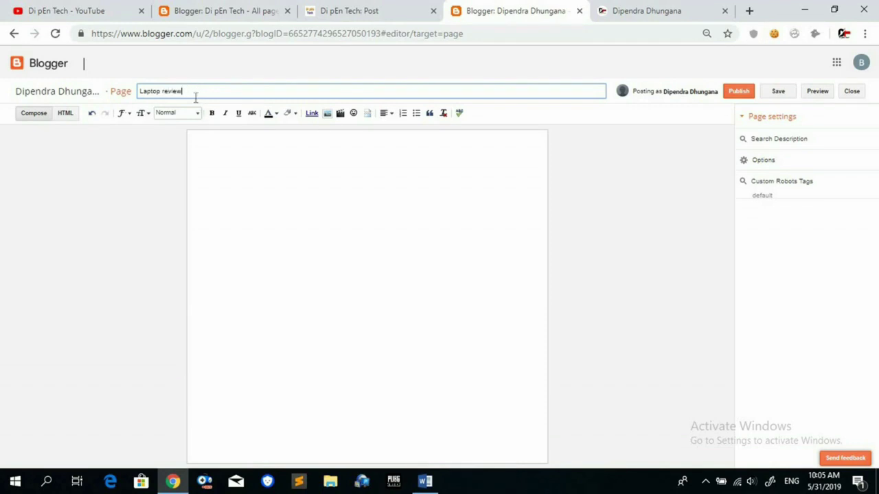
pyautogui.hotkey('ctrl', 'a')
pyautogui.hotkey('ctrl', 'c')
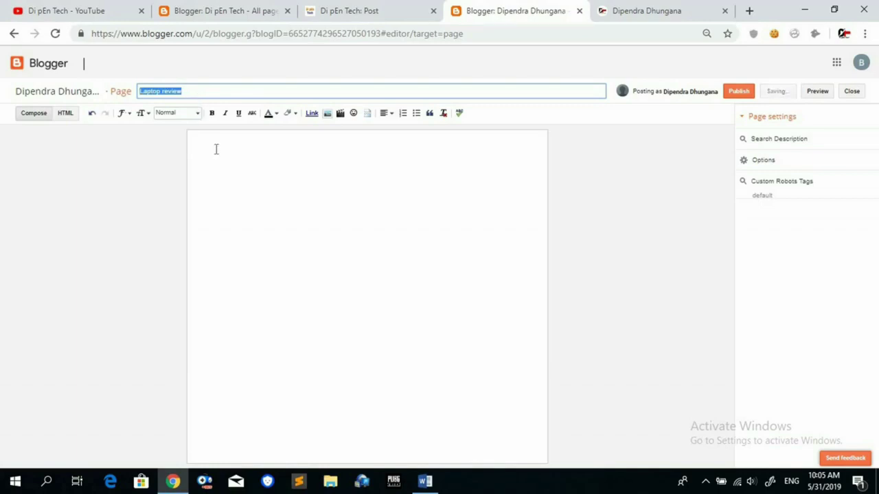
pyautogui.click(217, 150)
pyautogui.hotkey('ctrl', 'v')
pyautogui.click(740, 92)
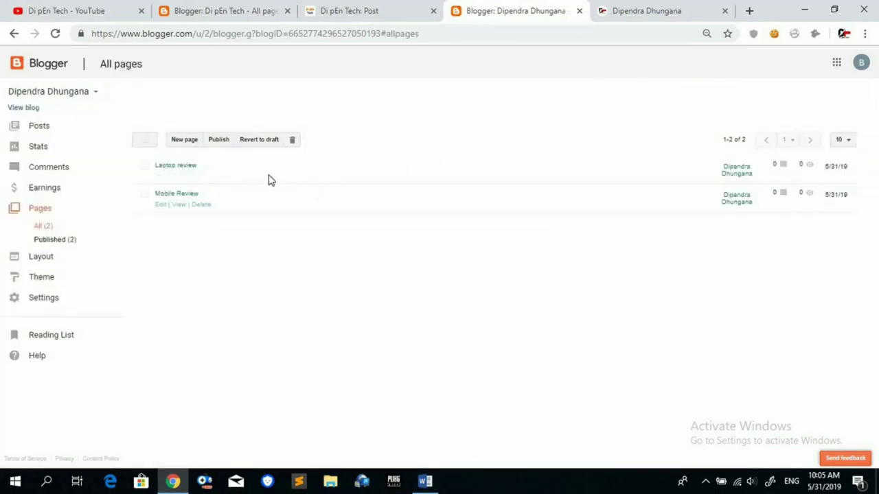
# Step: Start a third blog page and title it "Mobile Price"
pyautogui.click(194, 141)
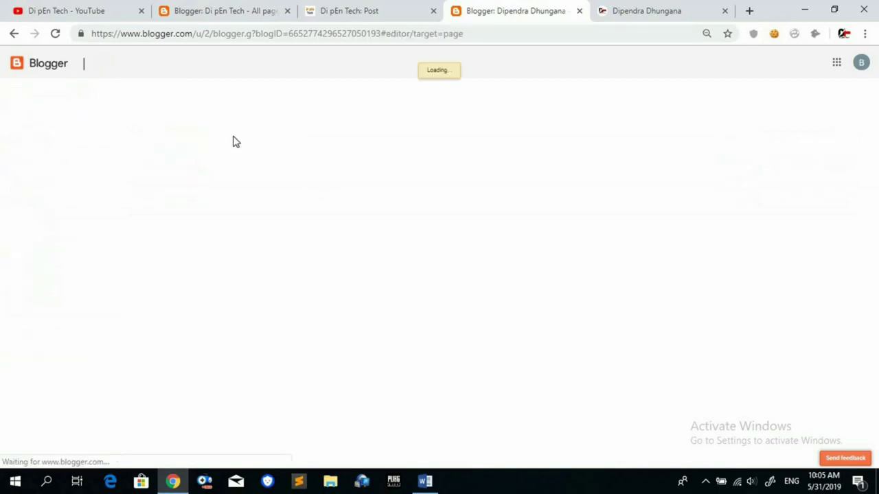
pyautogui.click(196, 90)
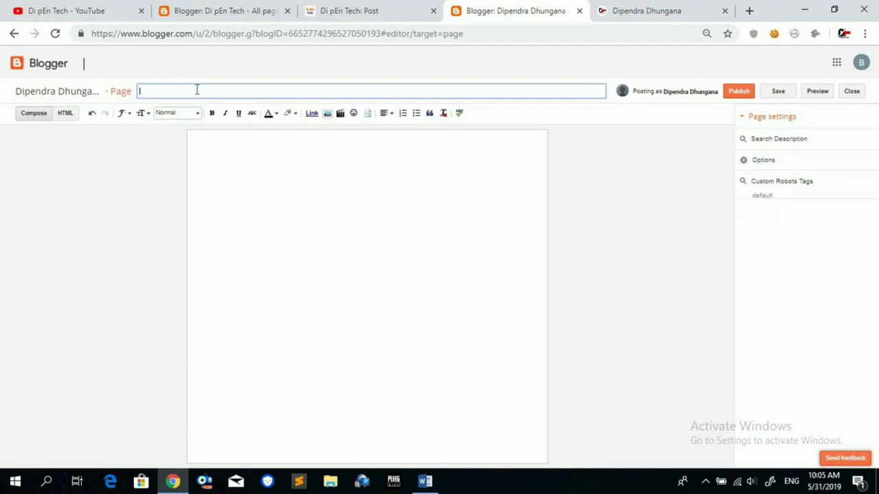
pyautogui.write('Mobile Pri')
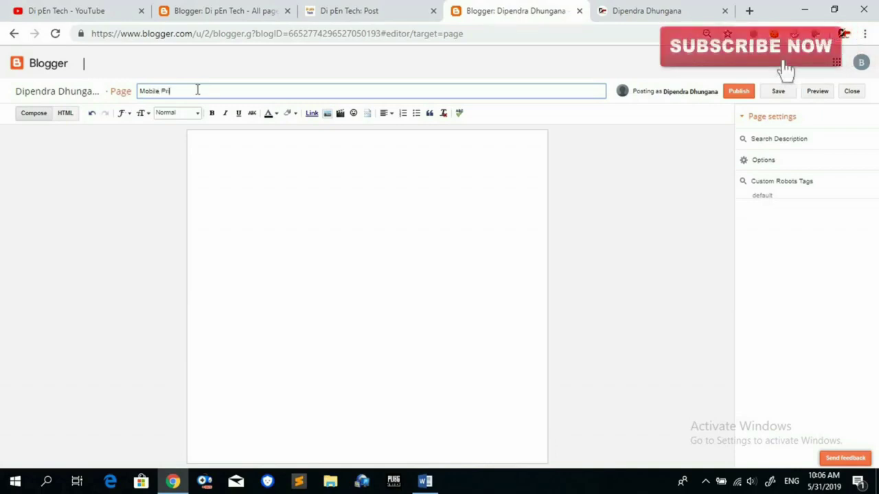
pyautogui.write('ce')
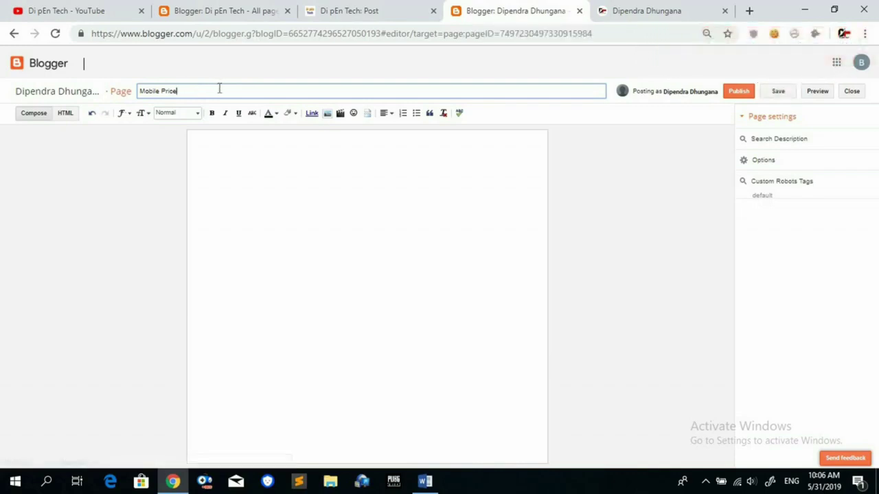
# Step: Switch to Word and copy the entire HTML code of the Sony Xperia price table from Document1
pyautogui.click(433, 486)
pyautogui.scroll(5, 421, 339)
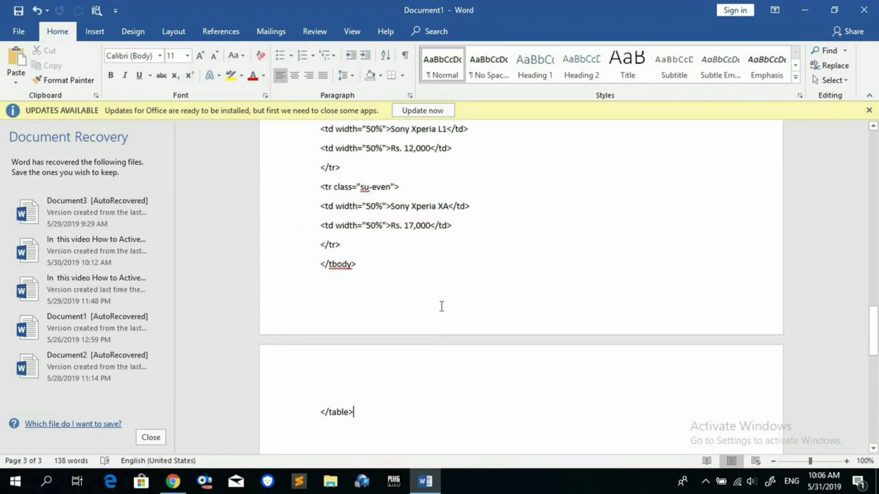
pyautogui.scroll(2, 439, 323)
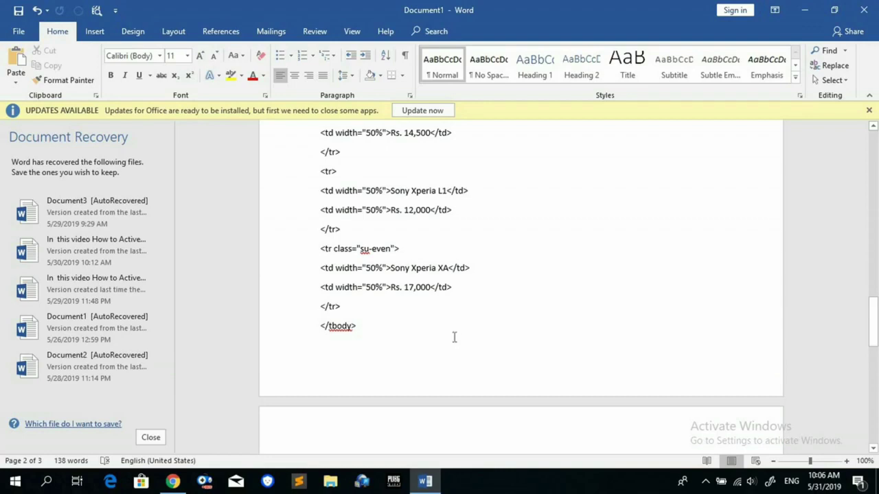
pyautogui.scroll(-1, 451, 339)
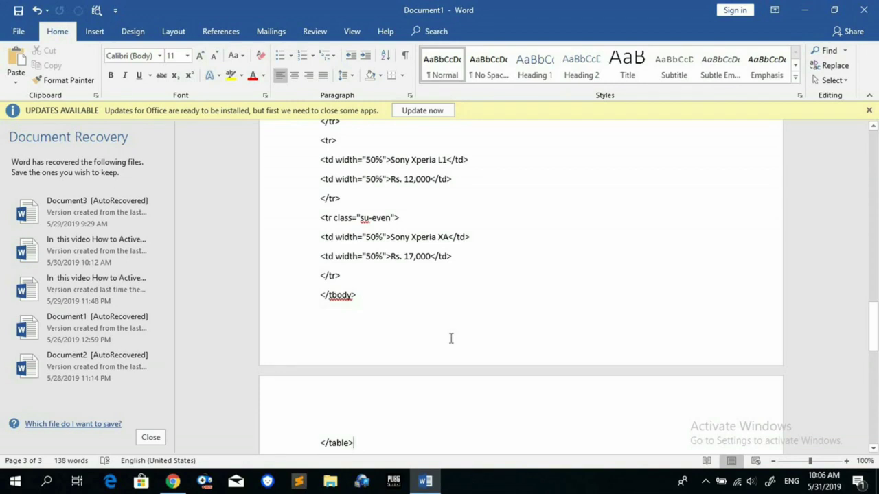
pyautogui.scroll(1, 450, 337)
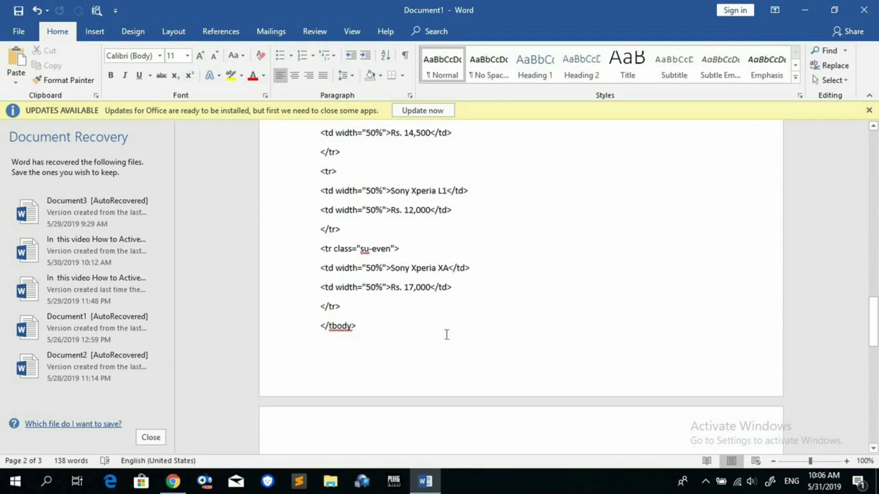
pyautogui.scroll(-1, 431, 328)
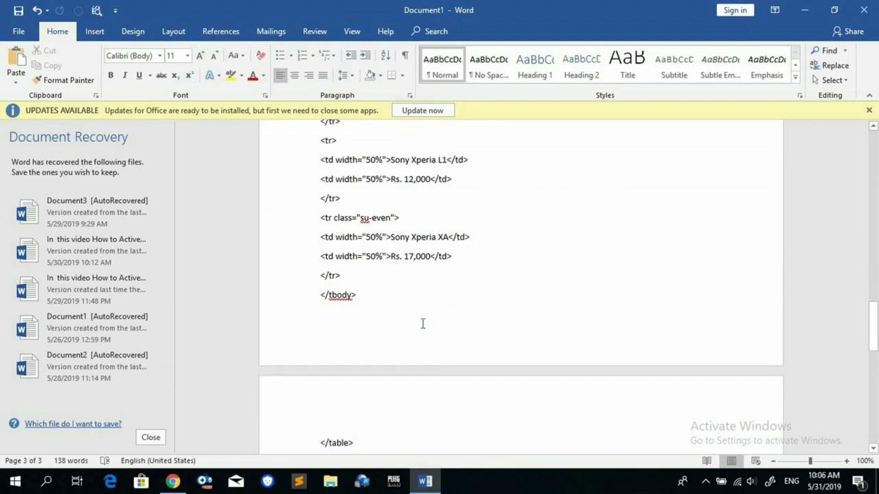
pyautogui.hotkey('ctrl', 'a')
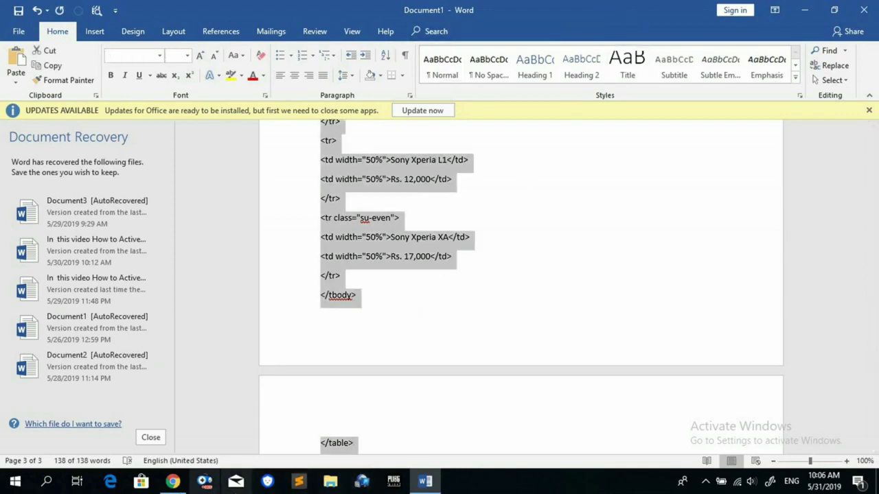
# Step: Return to Blogger in Chrome and paste the copied table code into the Mobile Price page's HTML source
pyautogui.click(172, 481)
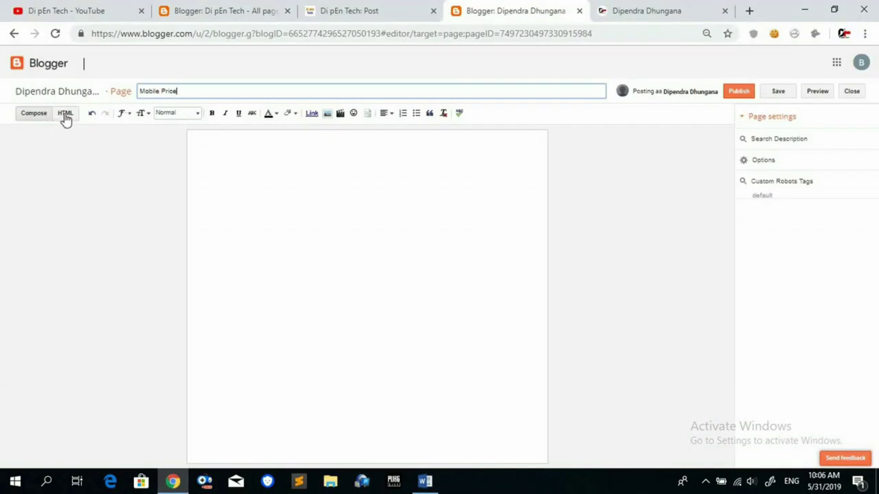
pyautogui.click(65, 114)
pyautogui.click(184, 171)
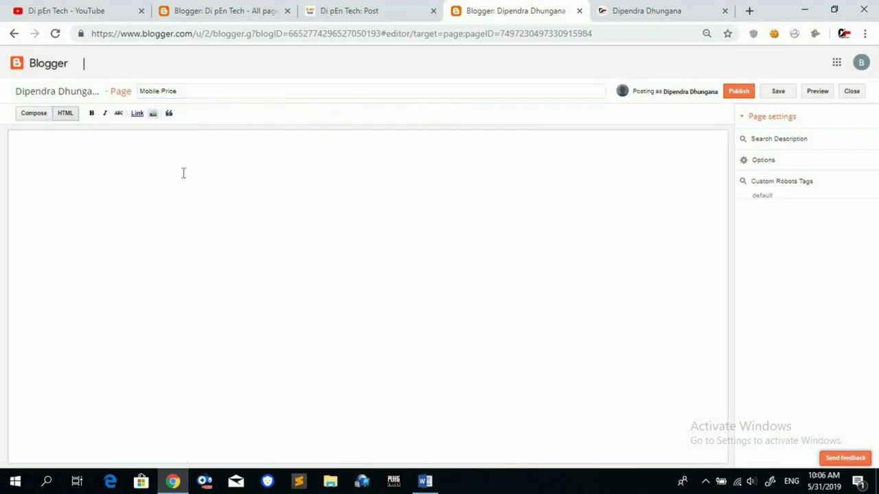
pyautogui.hotkey('ctrl', 'v')
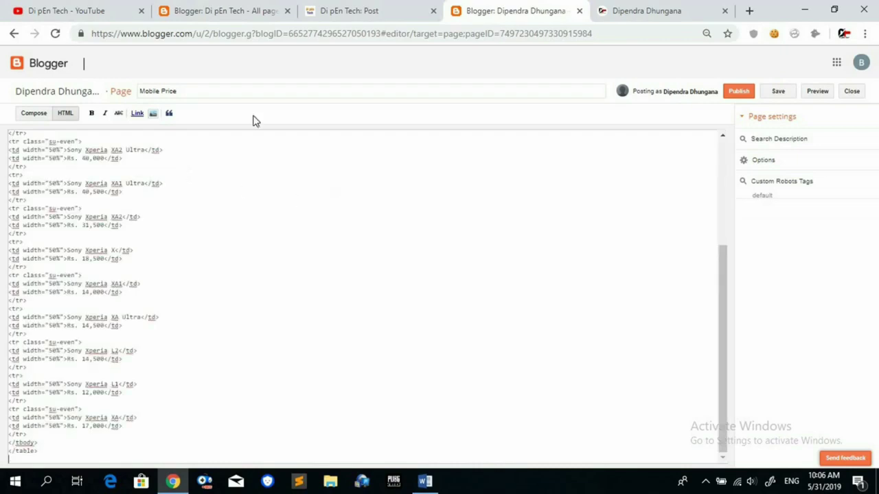
# Step: Show the Mobile Price page in Compose view and publish it
pyautogui.click(32, 114)
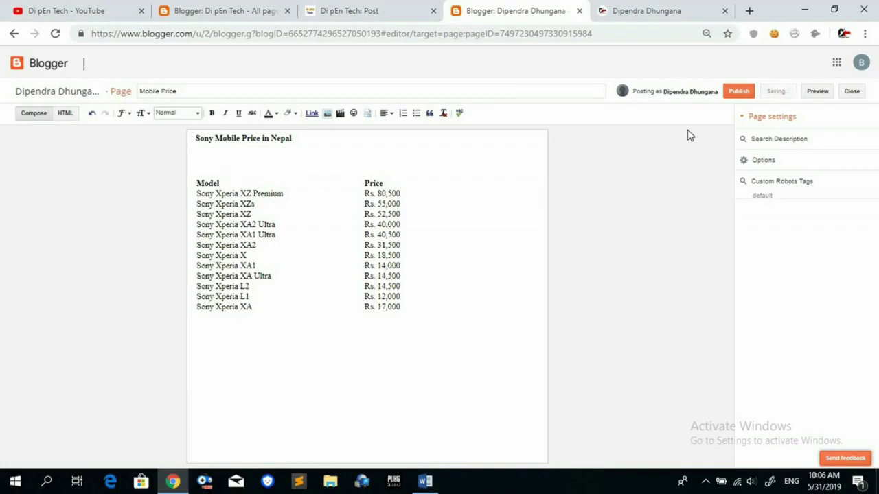
pyautogui.click(739, 93)
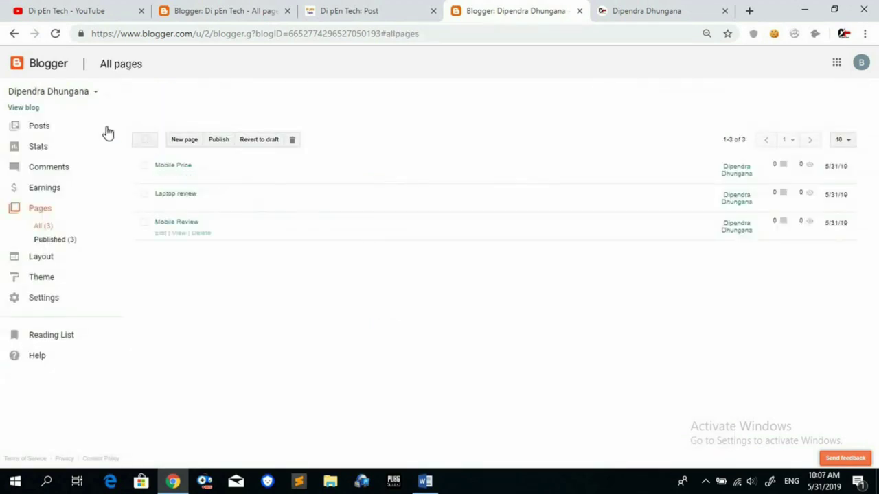
# Step: Start a fourth blog page and title it "Laptop Price"
pyautogui.click(178, 141)
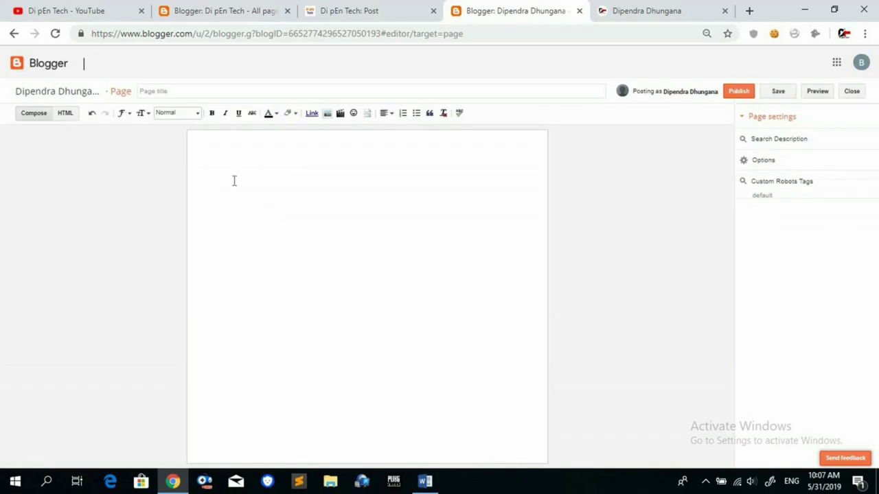
pyautogui.click(192, 92)
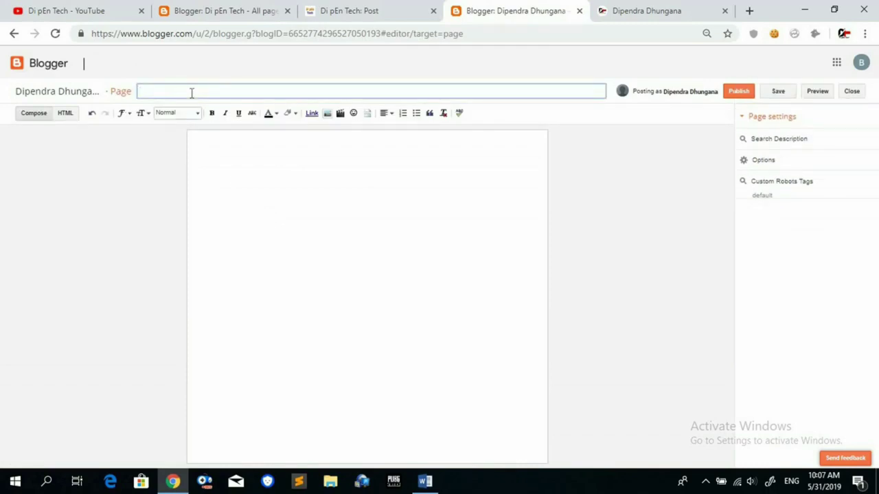
pyautogui.write('4')
pyautogui.write('apto')
pyautogui.write('p ')
pyautogui.write('P')
pyautogui.write('rice')
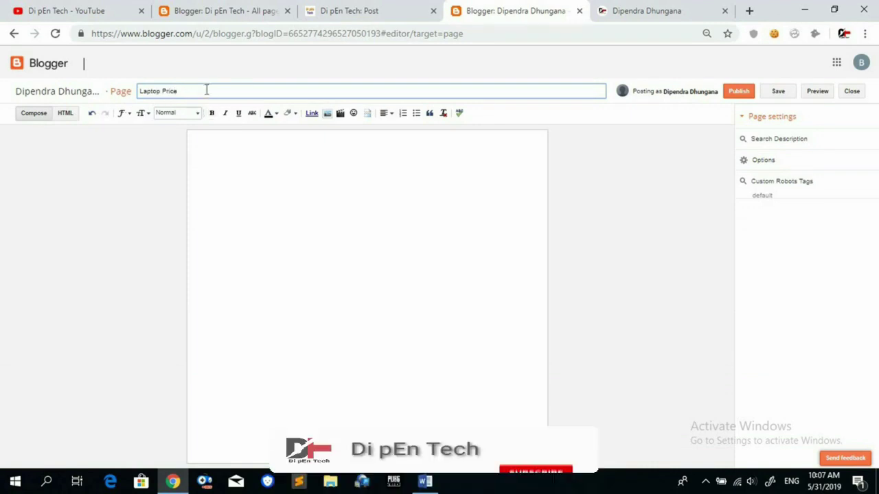
# Step: Copy the title "Laptop Price" into the page's body and publish the page
pyautogui.hotkey('ctrl', 'a')
pyautogui.hotkey('ctrl', 'c')
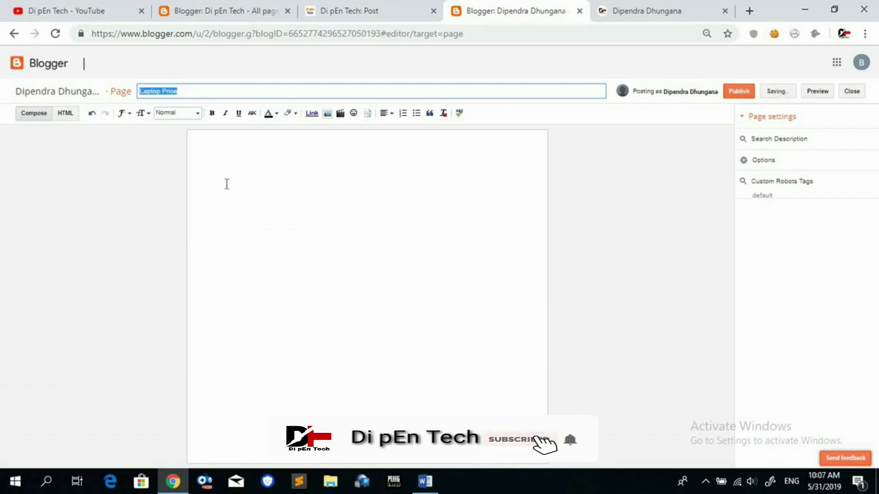
pyautogui.click(227, 173)
pyautogui.hotkey('ctrl', 'v')
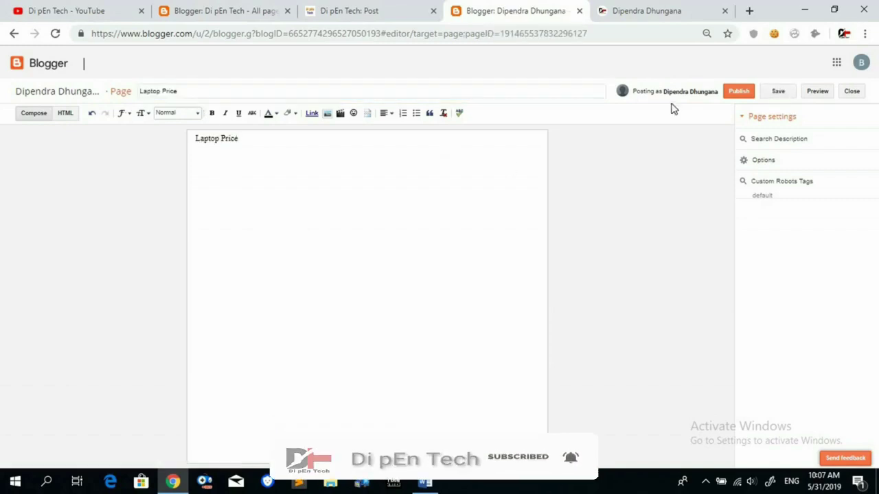
pyautogui.click(745, 94)
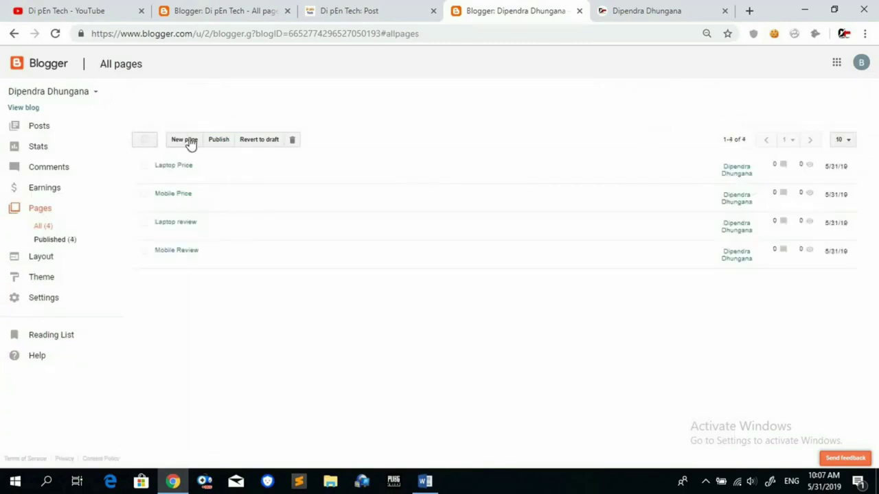
# Step: Start another blog page and title it "Technology"
pyautogui.click(184, 140)
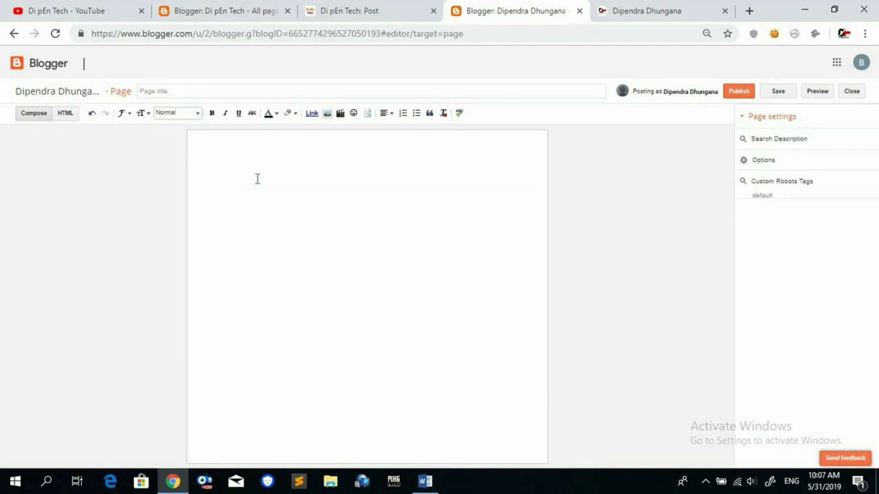
pyautogui.click(222, 91)
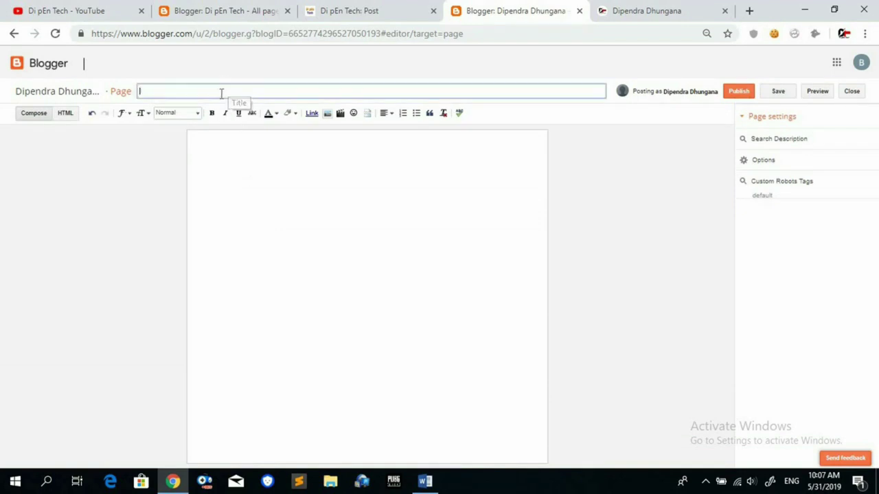
pyautogui.write('Techn')
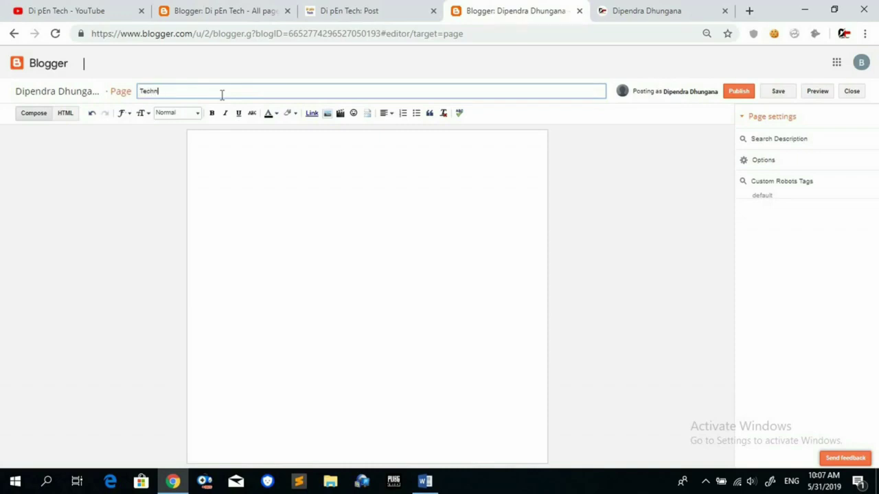
pyautogui.write('ology')
# Step: Copy the title "Technology" into the page's body and publish the page
pyautogui.click(378, 176)
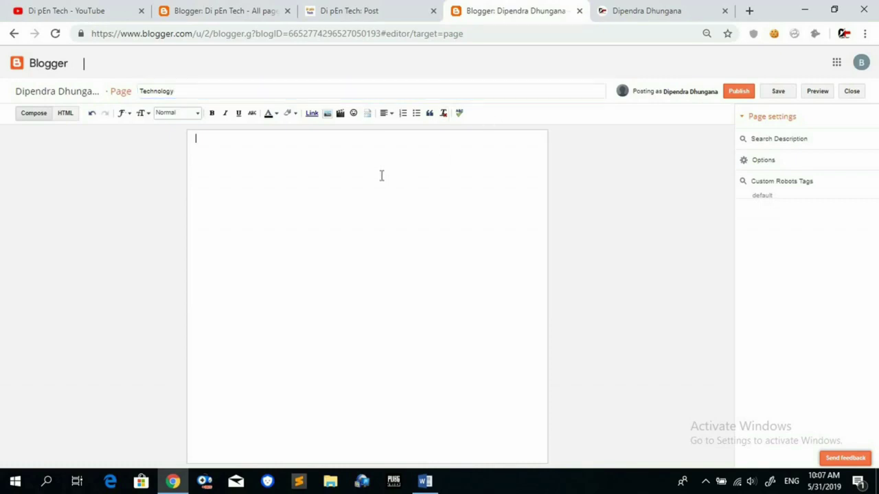
pyautogui.click(189, 91)
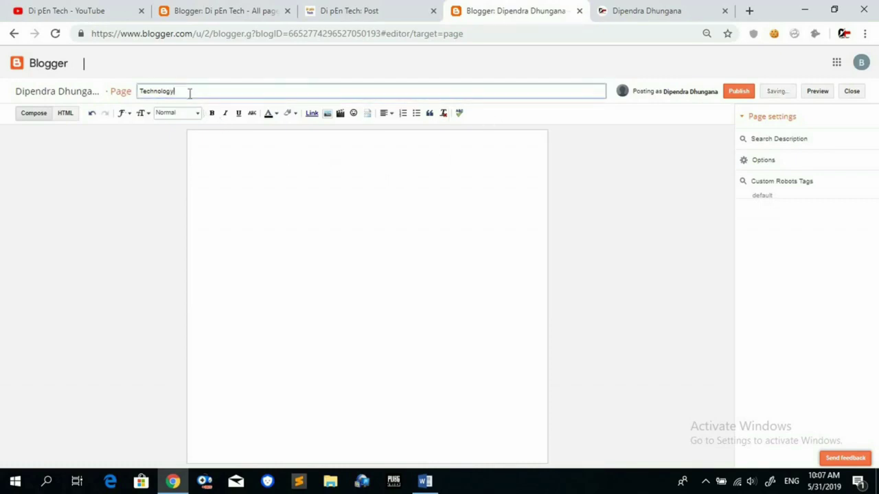
pyautogui.doubleClick(191, 96)
pyautogui.hotkey('ctrl', 'c')
pyautogui.click(231, 145)
pyautogui.hotkey('ctrl', 'v')
pyautogui.click(745, 92)
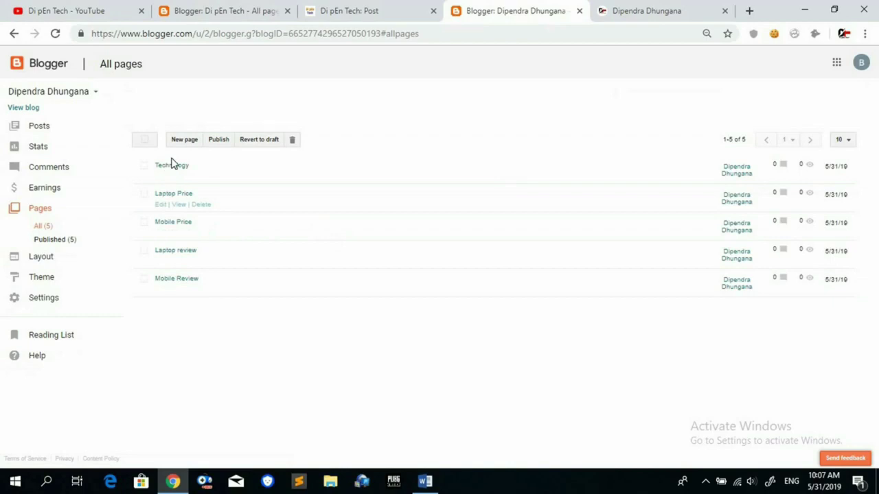
# Step: Create and publish a page titled "Gallery", with the title text as its body
pyautogui.click(180, 140)
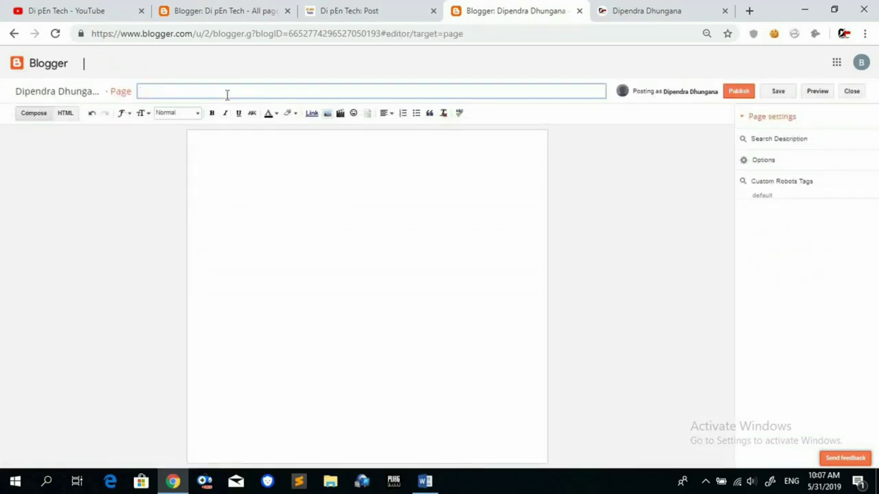
pyautogui.write('Gallery')
pyautogui.doubleClick(226, 95)
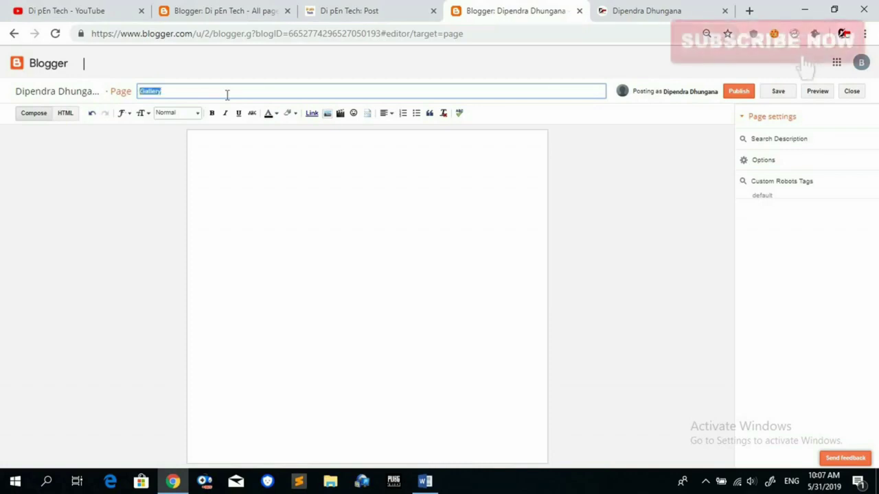
pyautogui.click(266, 168)
pyautogui.hotkey('ctrl', 'v')
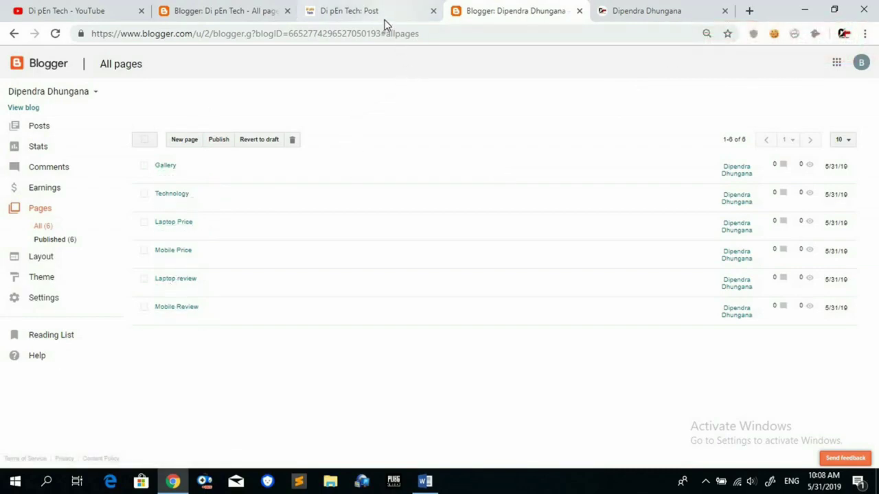
# Step: Check the menu on the live blog and open the Main Menu gadget of the blog's layout for editing
pyautogui.click(670, 17)
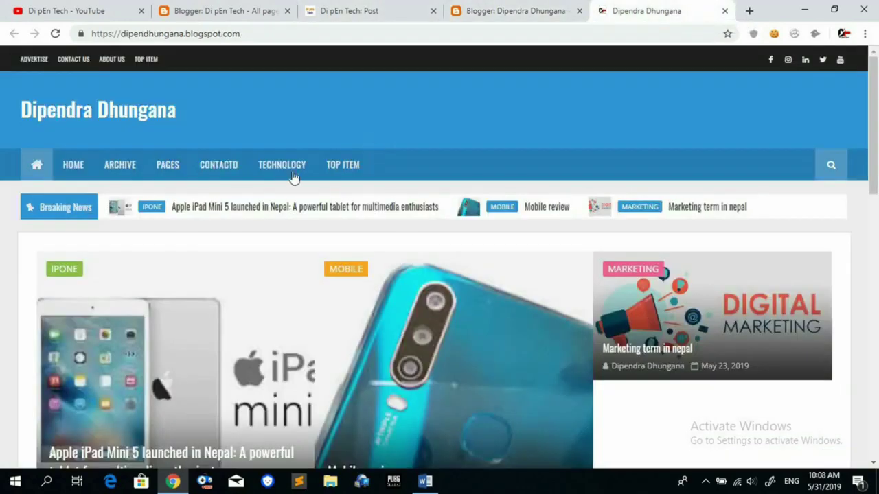
pyautogui.click(515, 15)
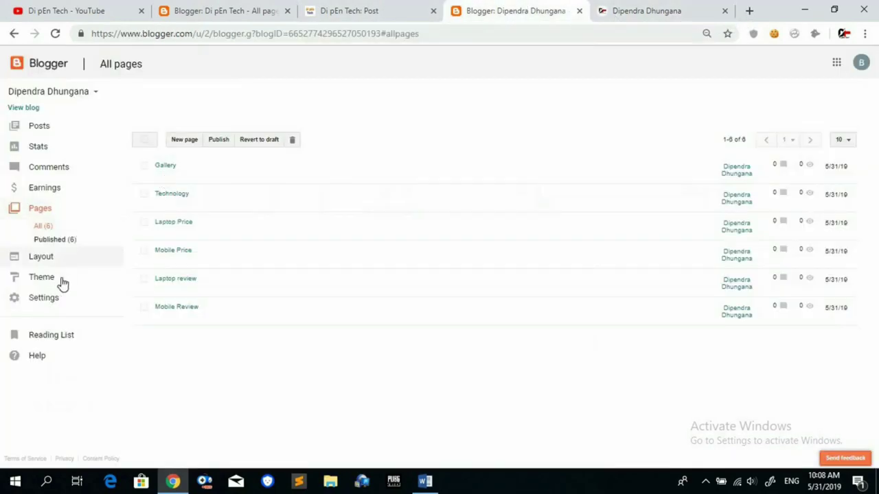
pyautogui.click(41, 257)
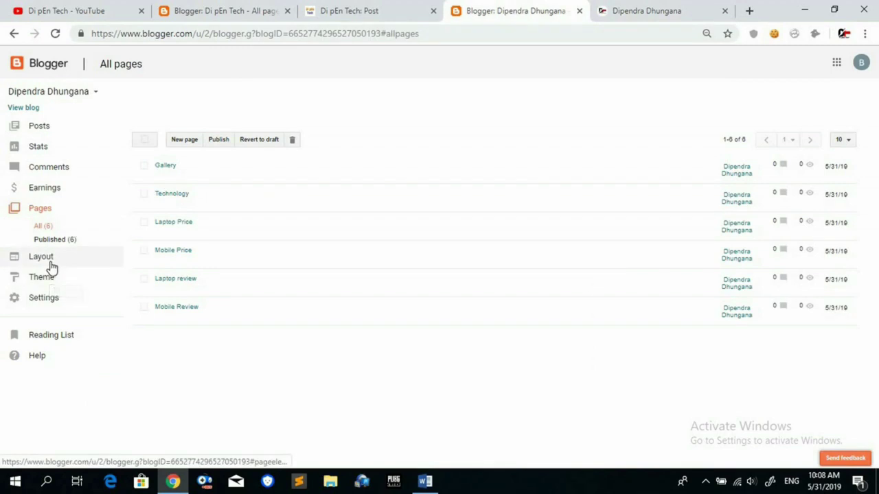
pyautogui.scroll(-4, 393, 225)
pyautogui.scroll(-3, 385, 241)
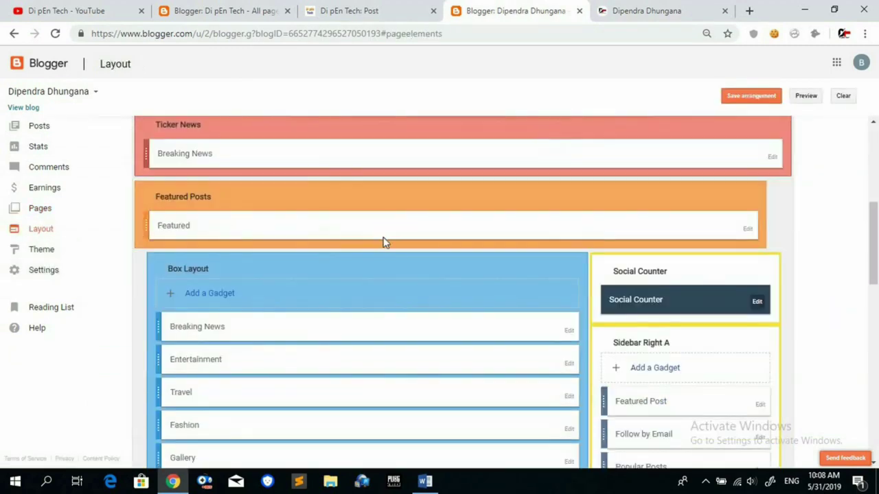
pyautogui.scroll(3, 383, 237)
pyautogui.scroll(2, 385, 210)
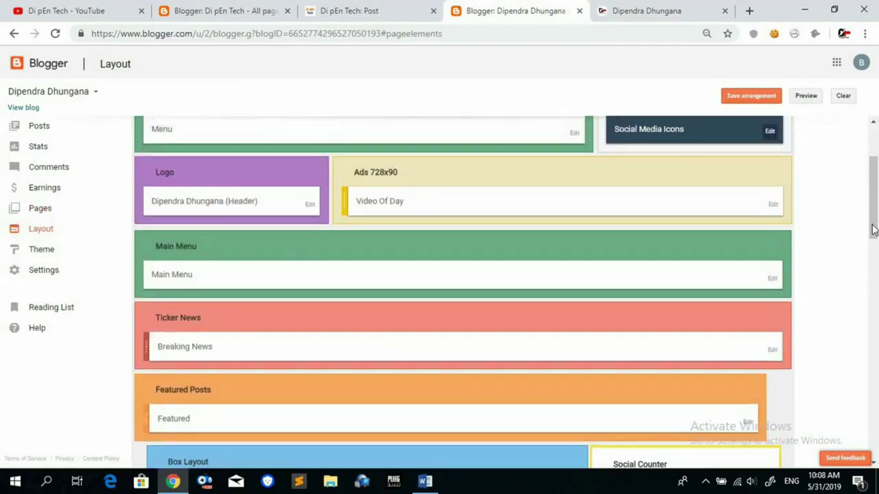
pyautogui.click(771, 280)
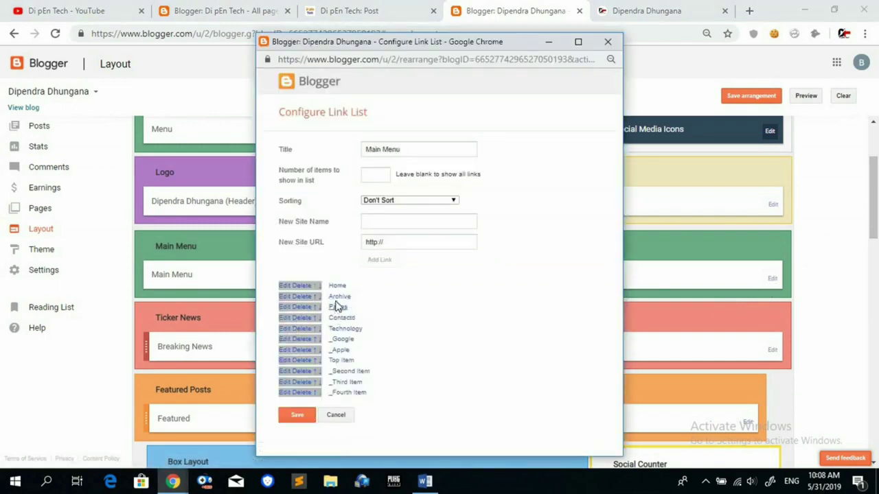
# Step: Rename the Archive link in the Main Menu list to "Latest News" and clear its URL
pyautogui.click(284, 296)
pyautogui.click(429, 300)
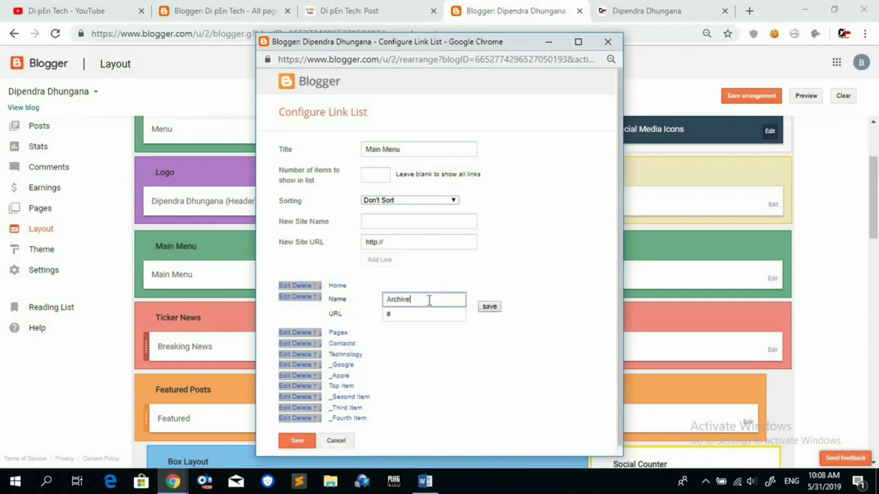
pyautogui.press('BackSpace')
pyautogui.press('BackSpace')
pyautogui.press('BackSpace')
pyautogui.press('BackSpace')
pyautogui.press('BackSpace')
pyautogui.press('BackSpace')
pyautogui.press('BackSpace')
pyautogui.write('Latest News')
pyautogui.click(417, 316)
pyautogui.press('BackSpace')
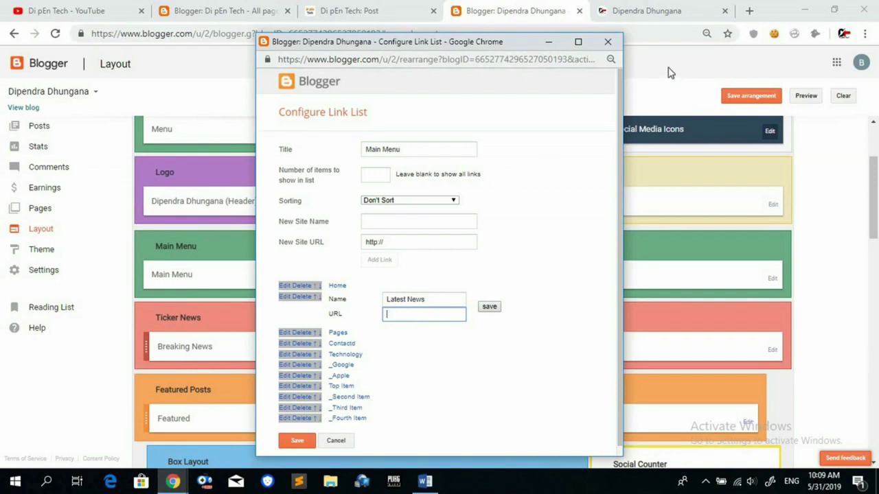
# Step: On the live blog, open the Apple iPad Mini 5 post and follow its Post label to the matching posts
pyautogui.click(690, 68)
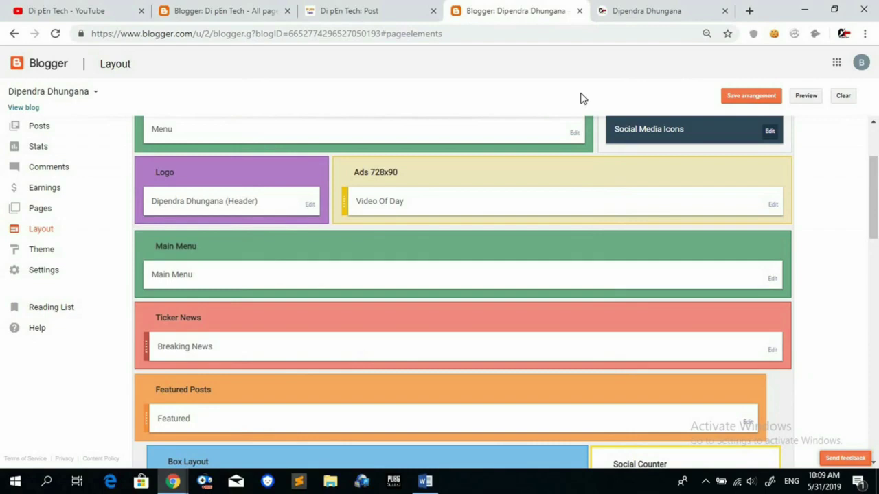
pyautogui.click(637, 12)
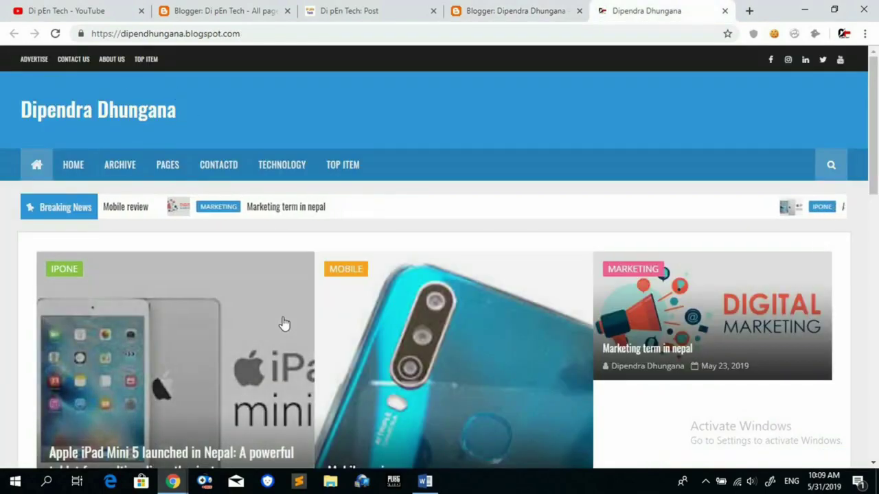
pyautogui.scroll(-3, 328, 282)
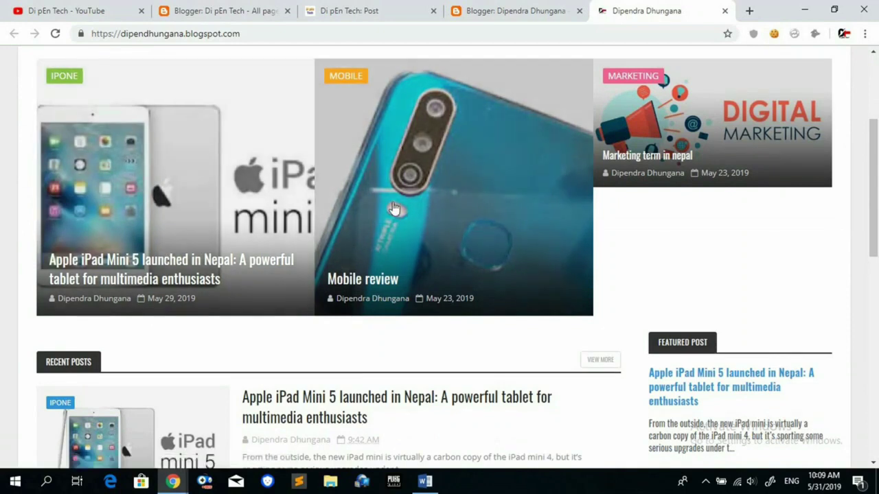
pyautogui.click(302, 228)
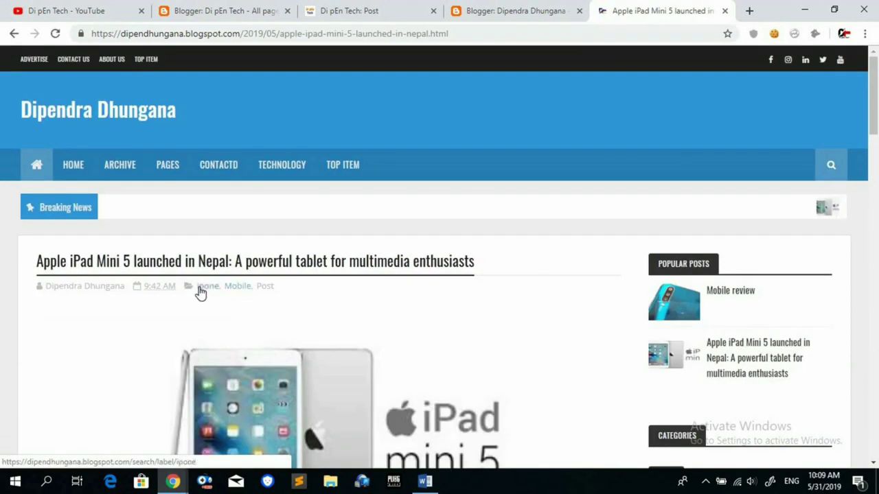
pyautogui.click(265, 287)
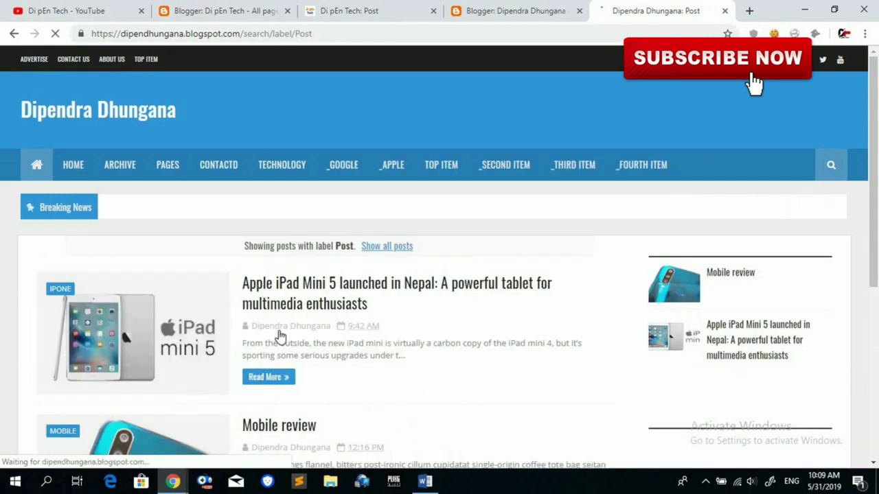
# Step: Look through the posts labelled Post and select the full web address of that label page for copying
pyautogui.scroll(-5, 441, 300)
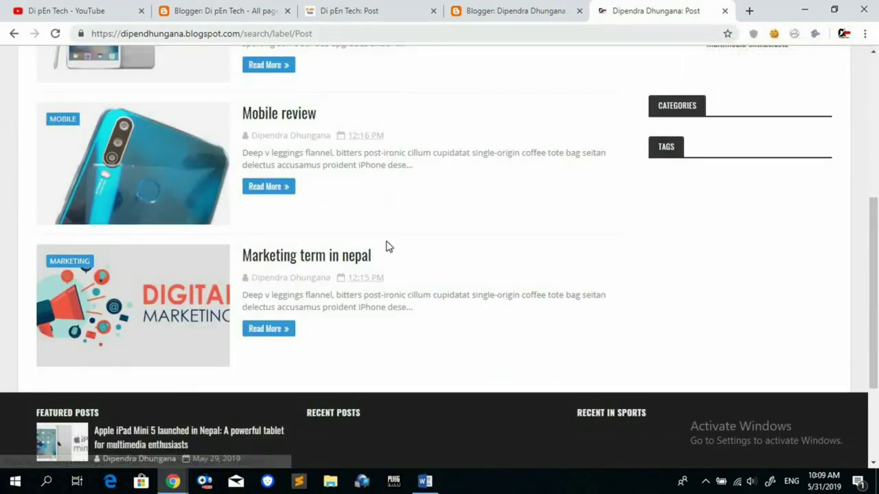
pyautogui.scroll(3, 385, 247)
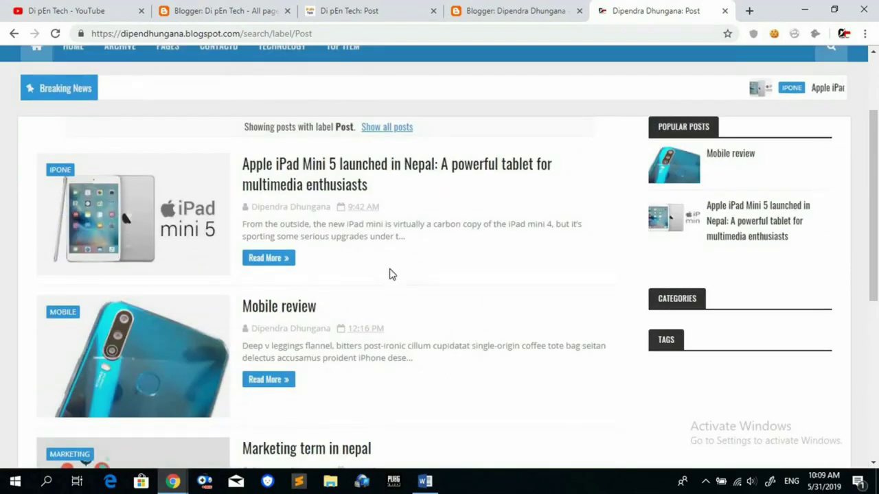
pyautogui.scroll(2, 403, 233)
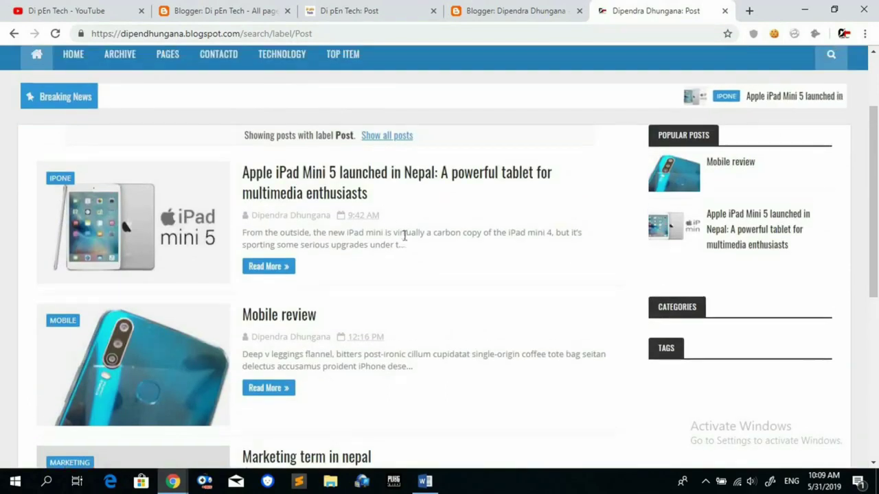
pyautogui.click(325, 33)
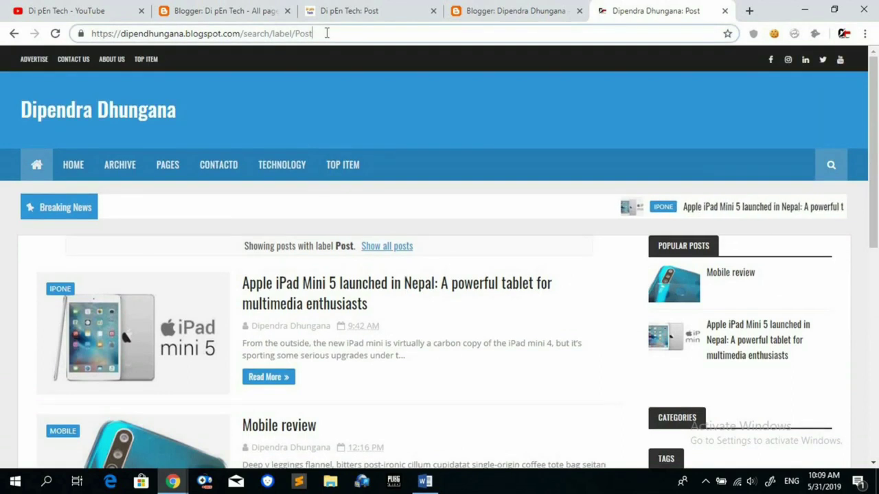
pyautogui.moveTo(326, 33); pyautogui.dragTo(87, 35)
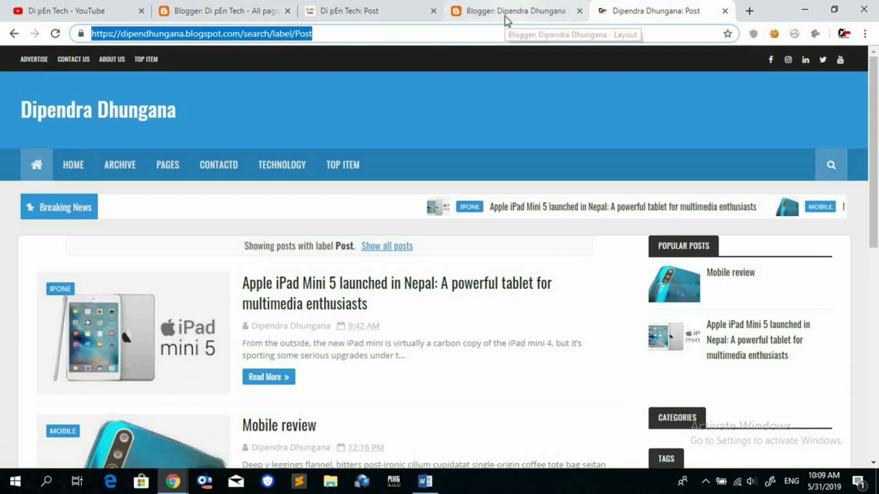
# Step: Set the Latest News link's URL to the copied Post label address, then save the Main Menu gadget and the layout arrangement
pyautogui.click(508, 11)
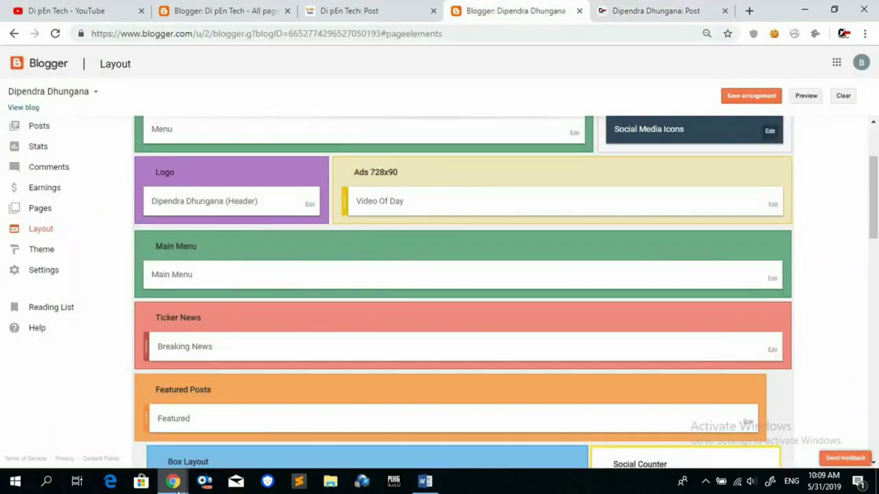
pyautogui.moveTo(172, 480)
pyautogui.click(244, 429)
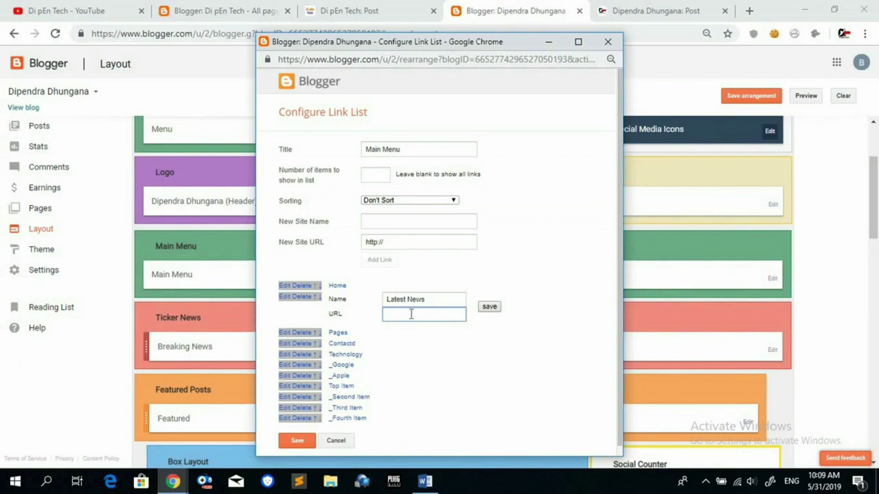
pyautogui.hotkey('ctrl', 'v')
pyautogui.click(489, 307)
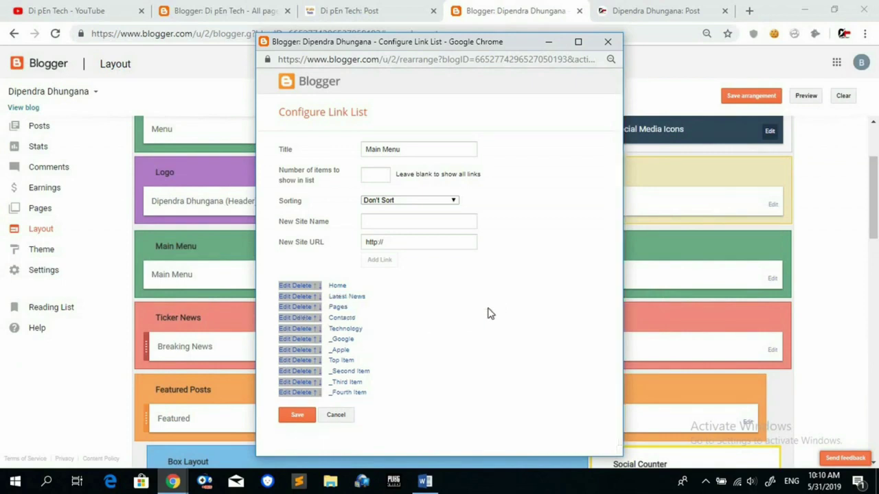
pyautogui.click(297, 419)
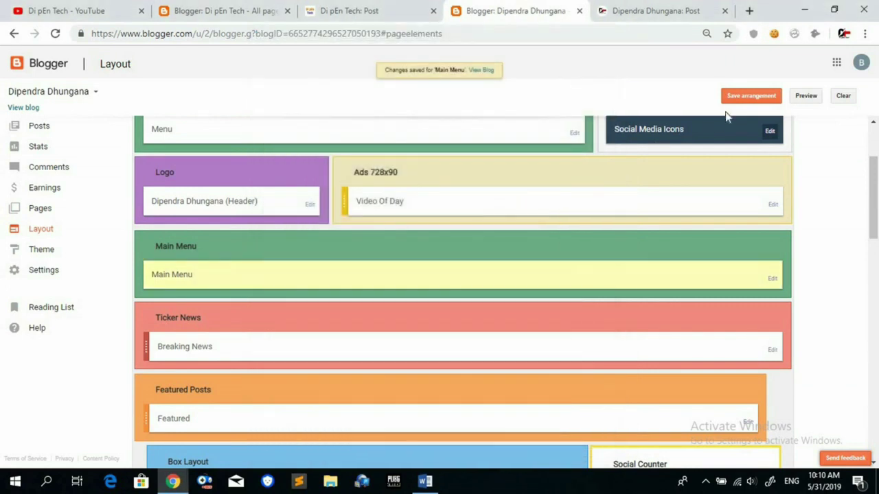
pyautogui.click(741, 100)
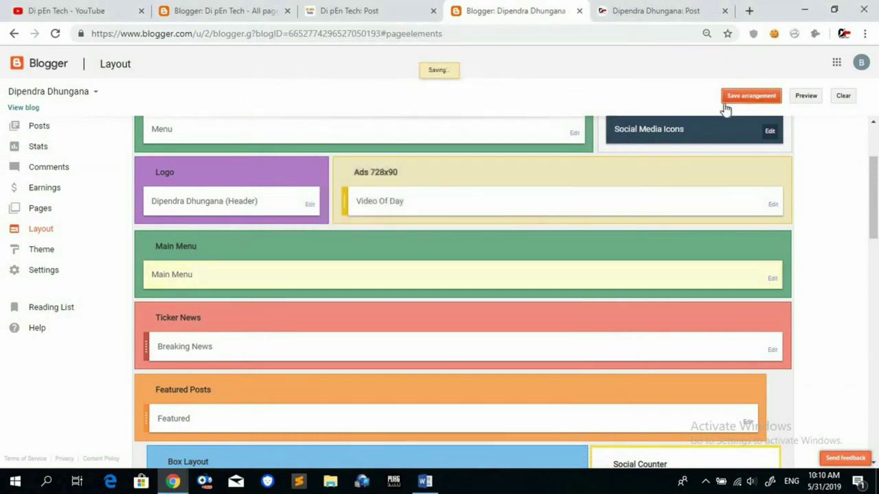
# Step: Reload the live blog and test the Home and Latest News links in its main menu
pyautogui.click(647, 12)
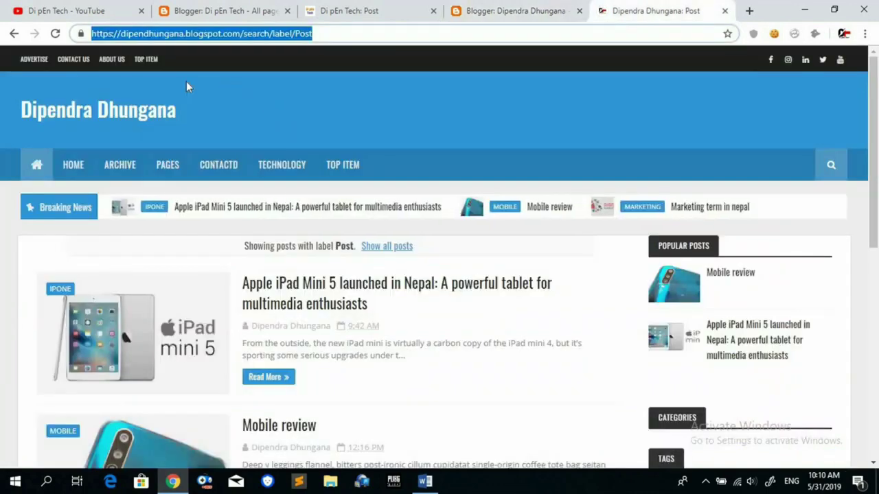
pyautogui.click(55, 34)
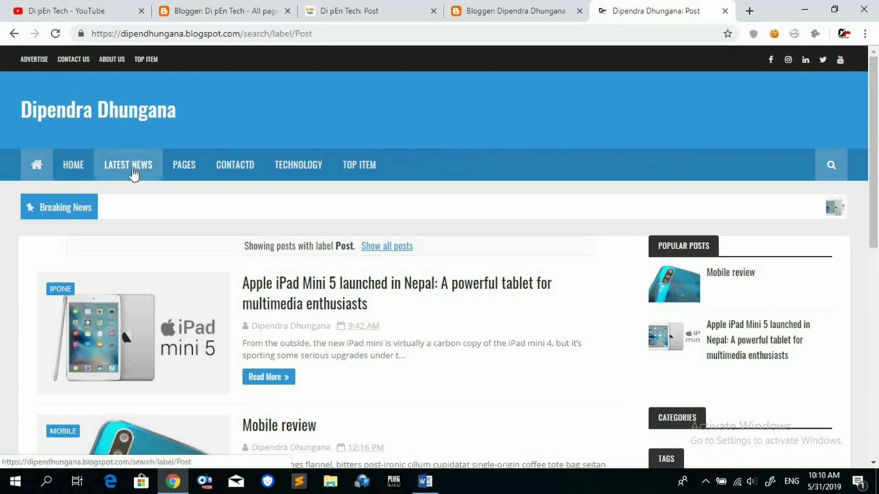
pyautogui.click(71, 166)
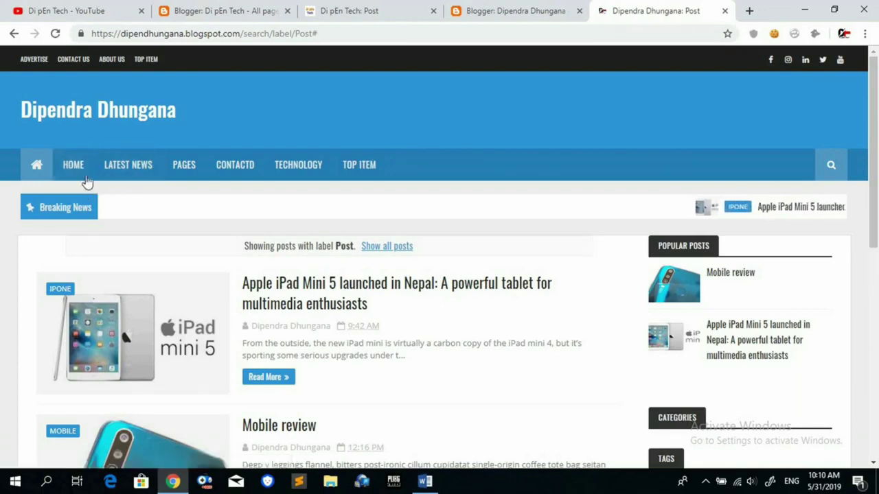
pyautogui.click(114, 169)
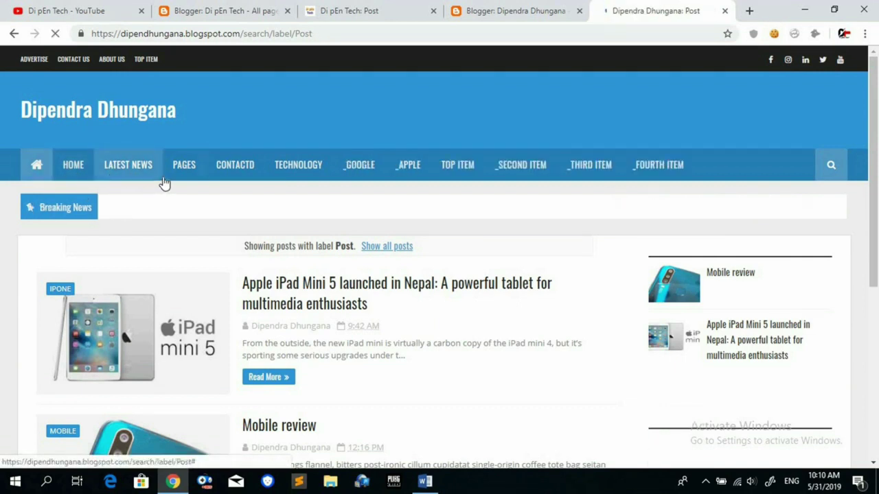
pyautogui.click(140, 170)
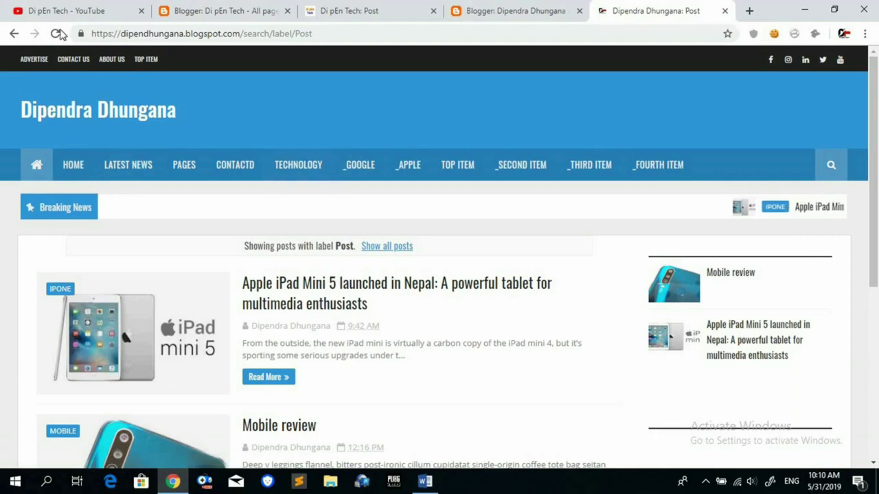
pyautogui.click(81, 114)
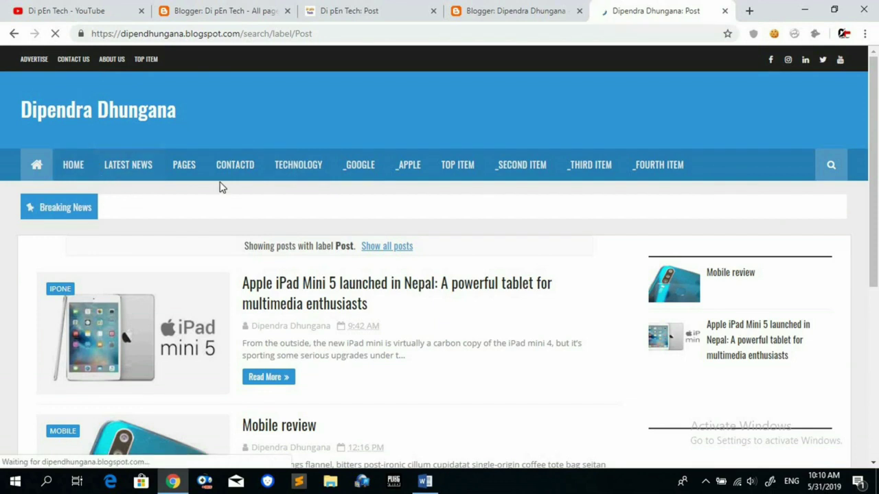
pyautogui.click(134, 178)
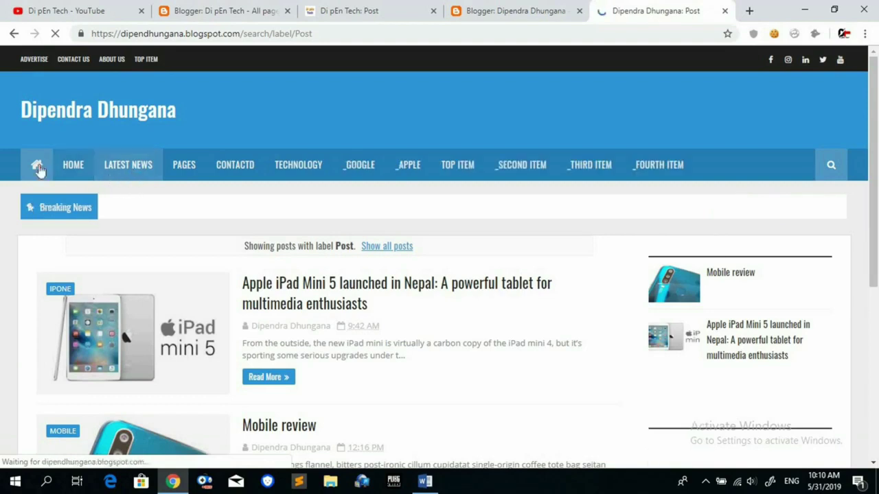
# Step: Return to the blog's home page, follow Latest News and look through the posts listed there
pyautogui.click(38, 169)
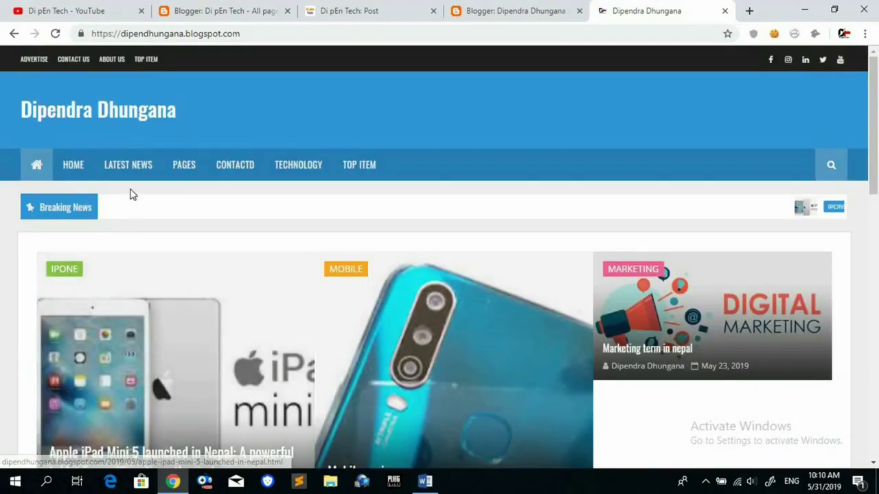
pyautogui.click(129, 165)
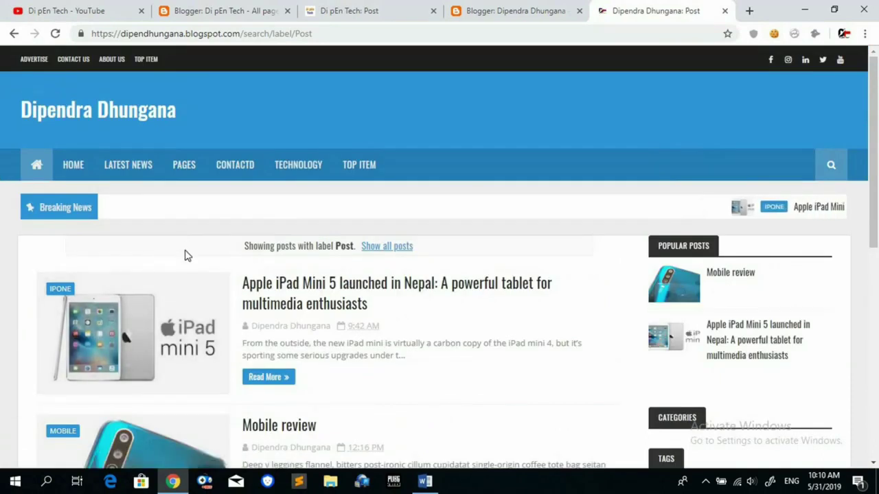
pyautogui.scroll(-2, 189, 258)
pyautogui.scroll(-3, 206, 333)
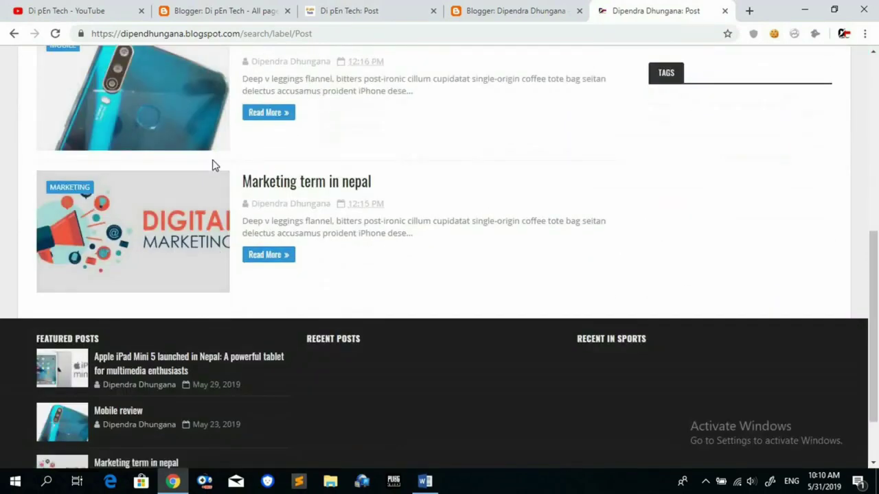
pyautogui.scroll(5, 216, 166)
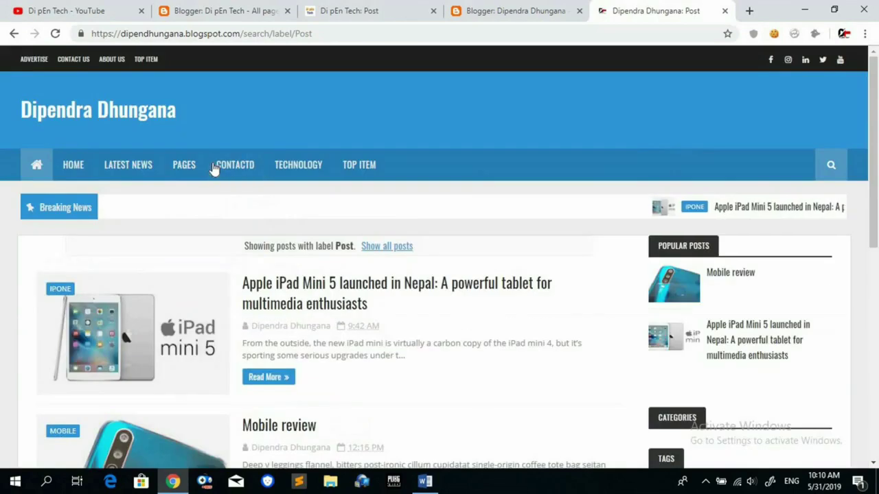
# Step: Reopen the Main Menu gadget in the blog layout and rename the Pages link to "Review"
pyautogui.click(501, 10)
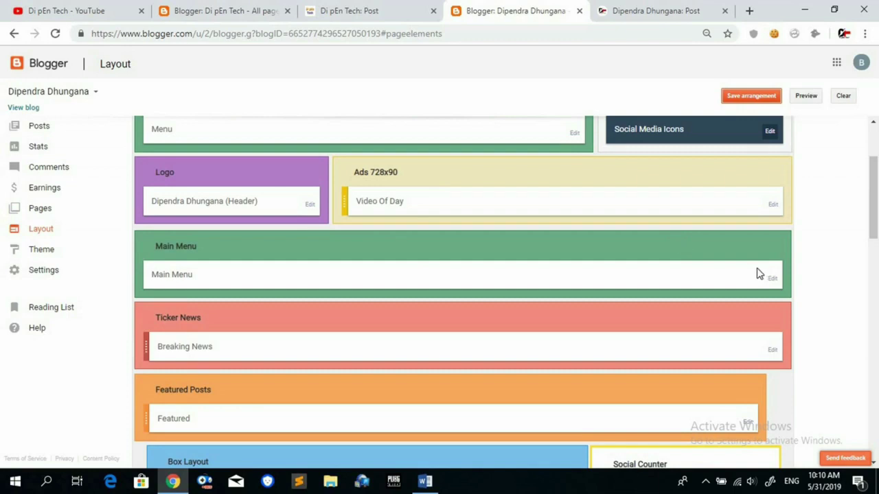
pyautogui.click(773, 279)
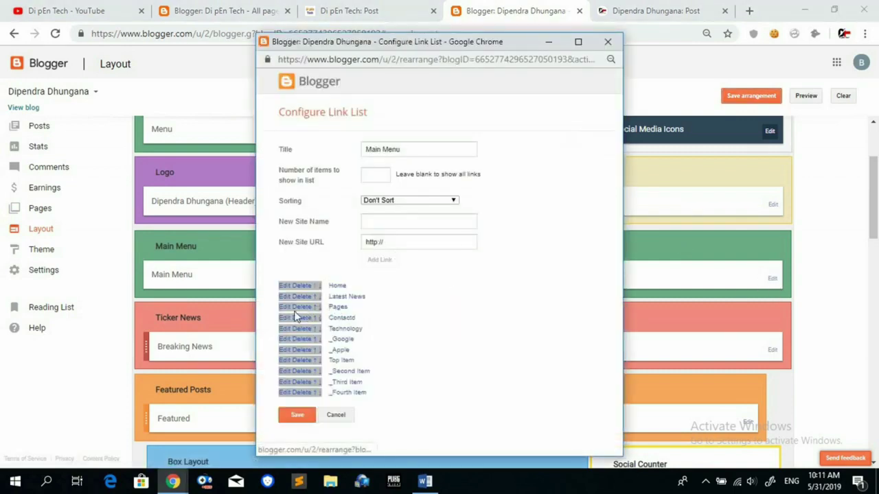
pyautogui.click(286, 309)
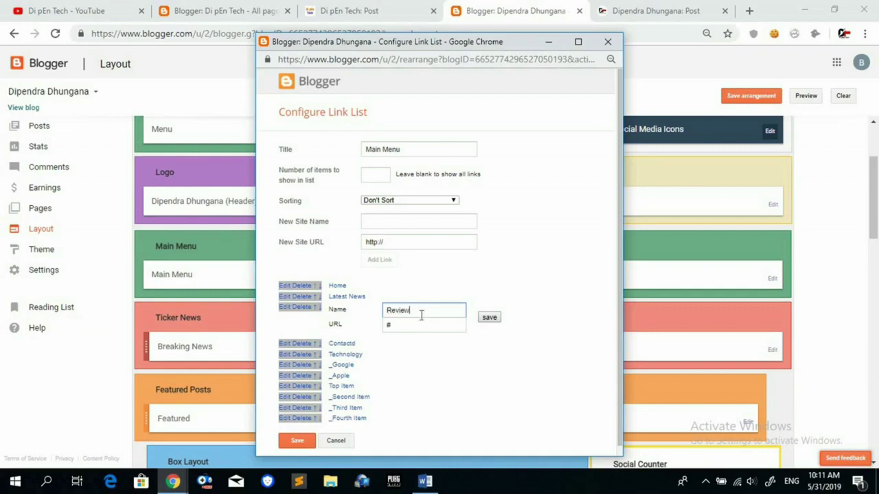
pyautogui.click(489, 318)
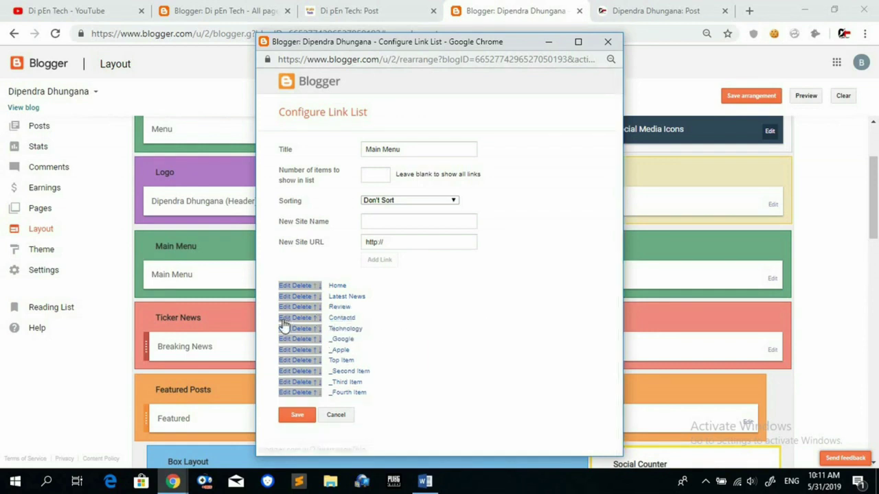
# Step: Rename the Contactd link in the Main Menu list to "_Mobile Price"
pyautogui.click(283, 319)
pyautogui.click(418, 324)
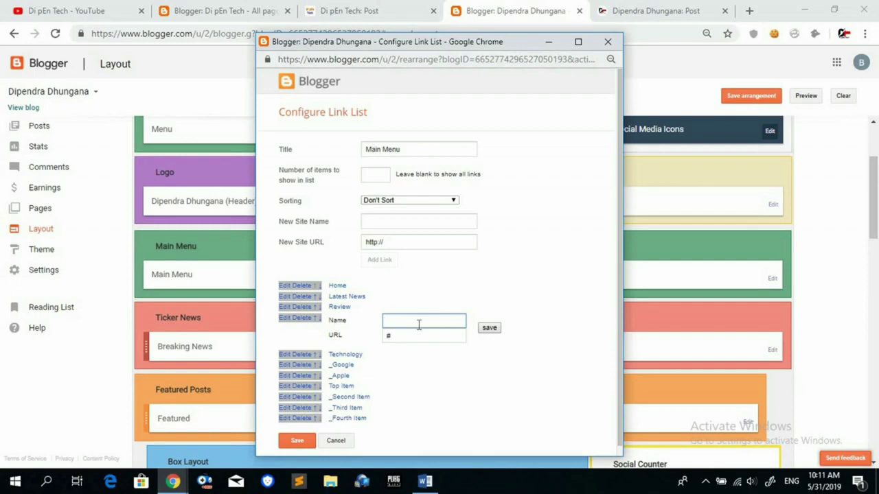
pyautogui.click(418, 324)
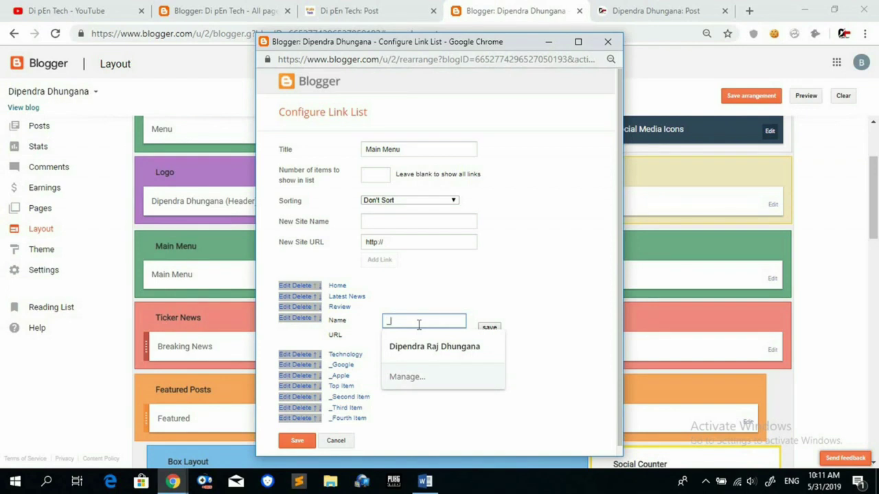
pyautogui.write('_Mobile Price')
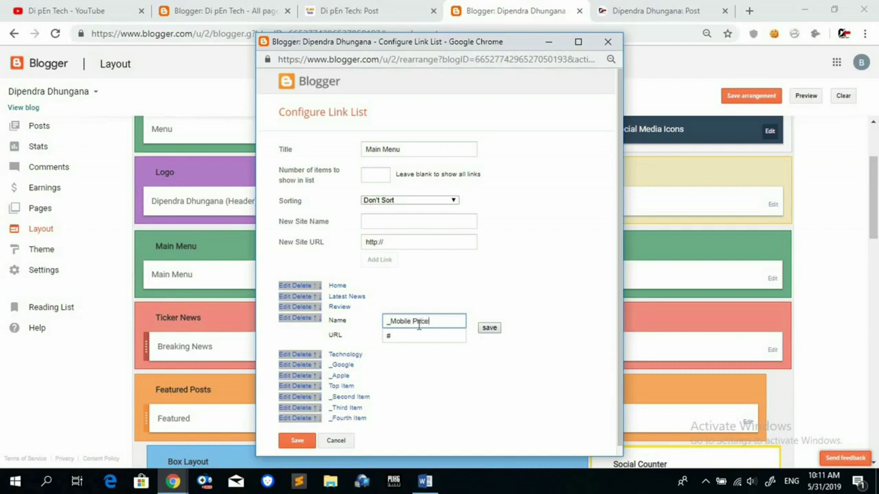
pyautogui.click(436, 337)
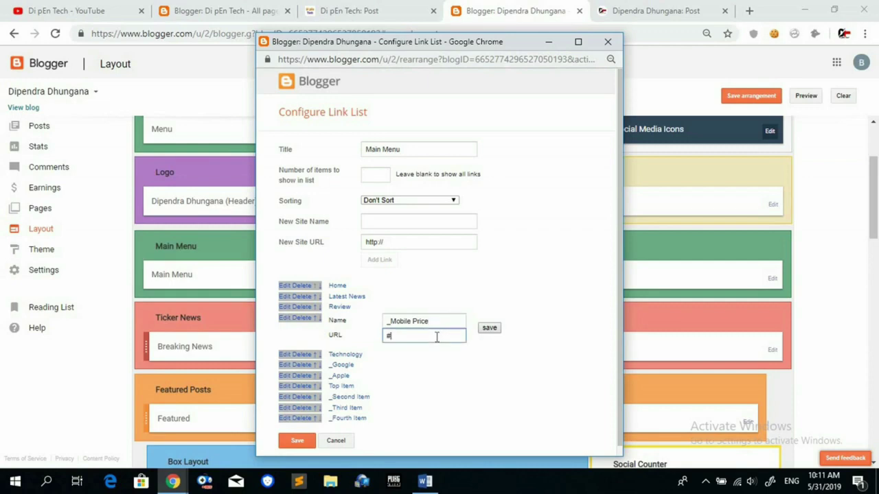
# Step: Open Blogger in a new browser tab and show the blog's list of pages
pyautogui.click(664, 72)
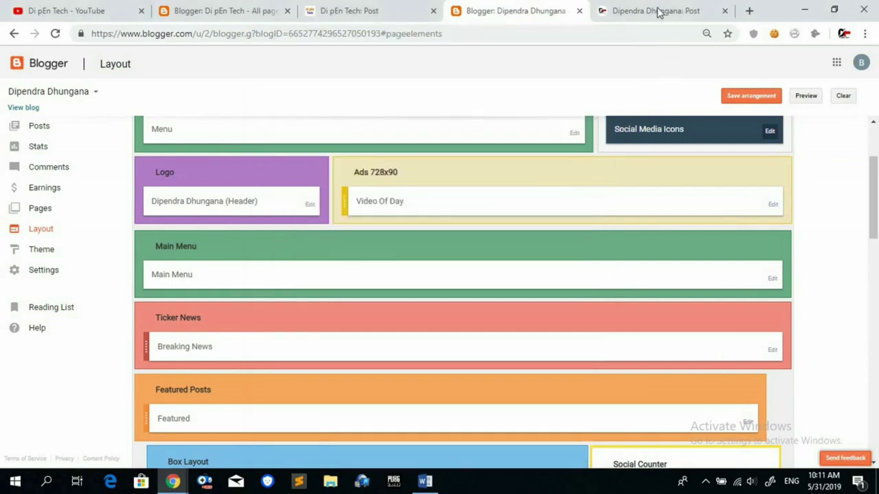
pyautogui.click(657, 11)
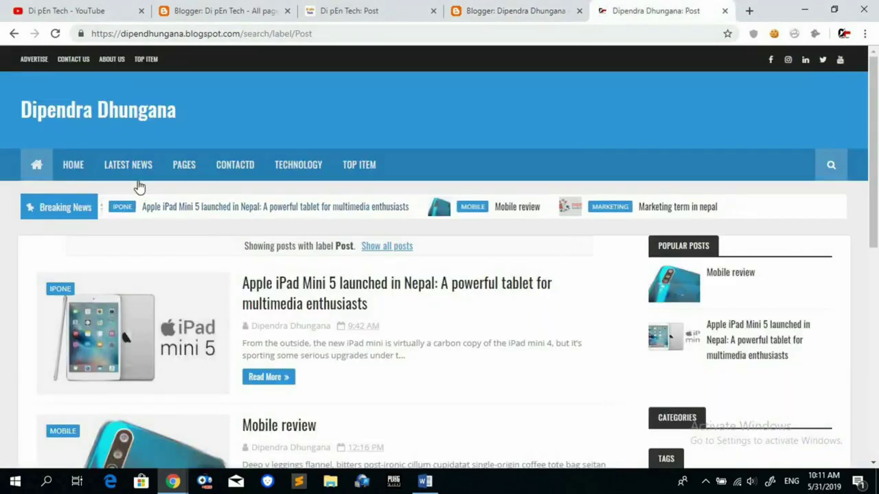
pyautogui.click(522, 11)
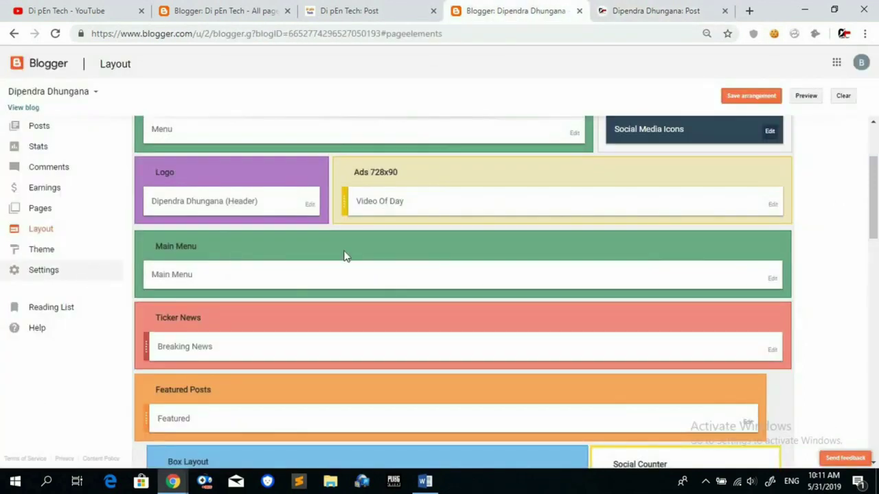
pyautogui.rightClick(50, 68)
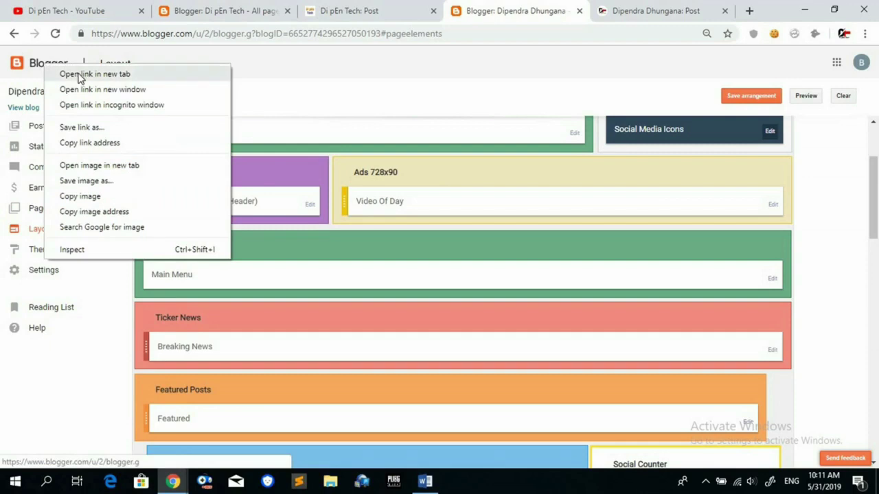
pyautogui.click(69, 73)
pyautogui.click(677, 13)
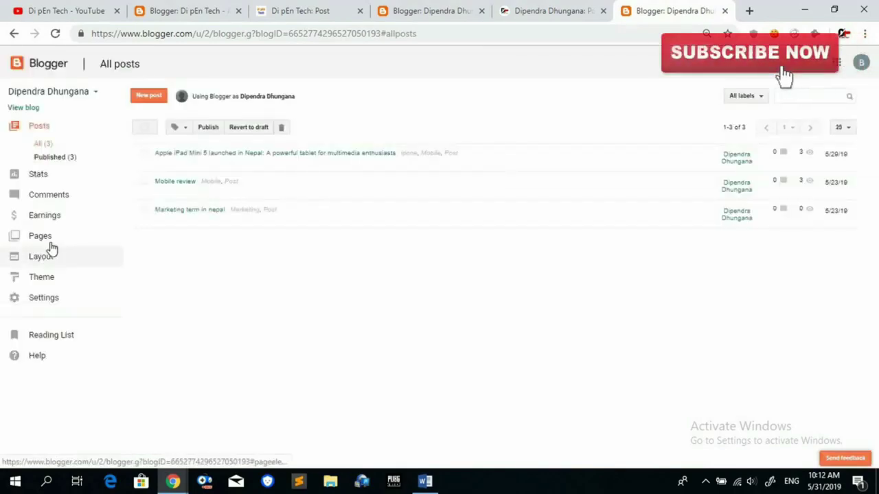
pyautogui.click(40, 236)
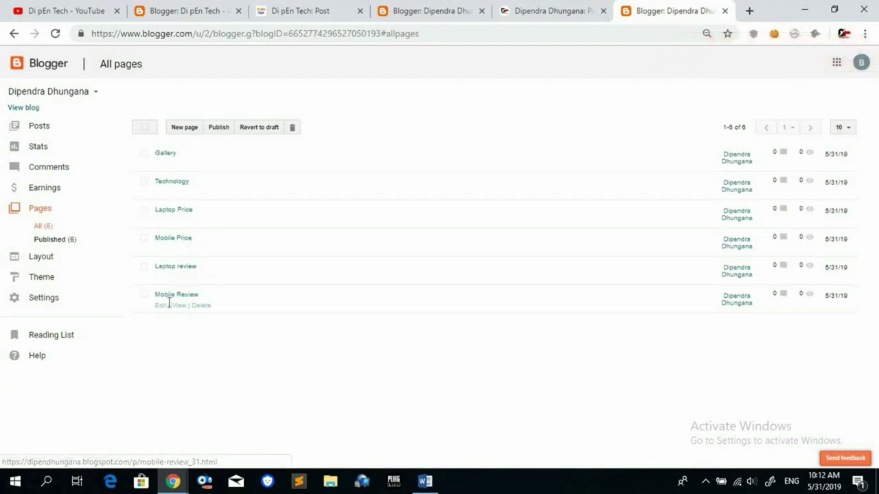
# Step: View the published Mobile Review page and save its full web address as the URL of the _Mobile Price link
pyautogui.click(177, 306)
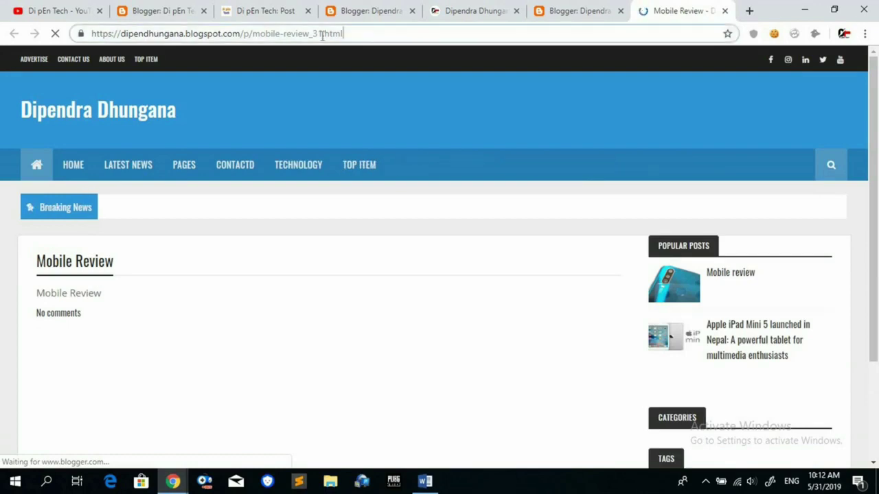
pyautogui.moveTo(324, 33); pyautogui.dragTo(43, 34)
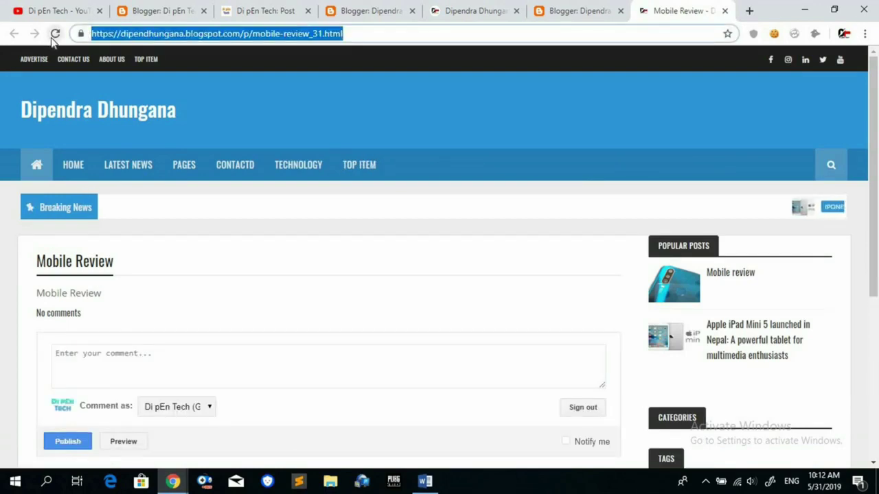
pyautogui.click(173, 482)
pyautogui.click(264, 451)
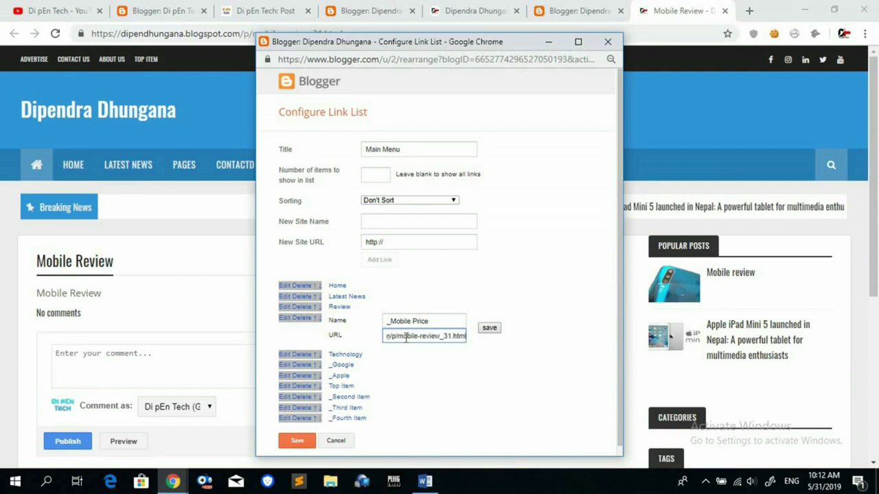
pyautogui.click(488, 329)
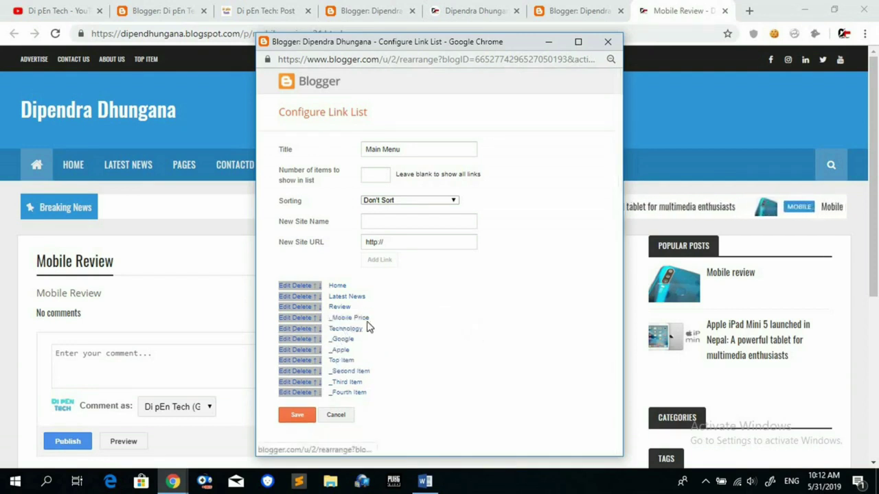
# Step: Edit the Technology link in the Main Menu list and change its name to "Laptop Review"
pyautogui.click(283, 330)
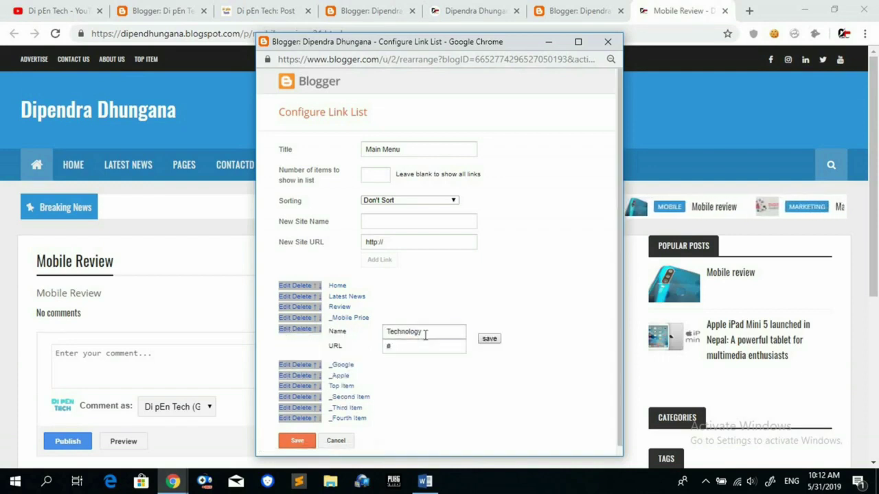
pyautogui.press('BackSpace')
pyautogui.press('BackSpace')
pyautogui.press('BackSpace')
pyautogui.press('BackSpace')
pyautogui.press('BackSpace')
pyautogui.press('BackSpace')
pyautogui.press('BackSpace')
pyautogui.press('BackSpace')
pyautogui.press('BackSpace')
pyautogui.press('BackSpace')
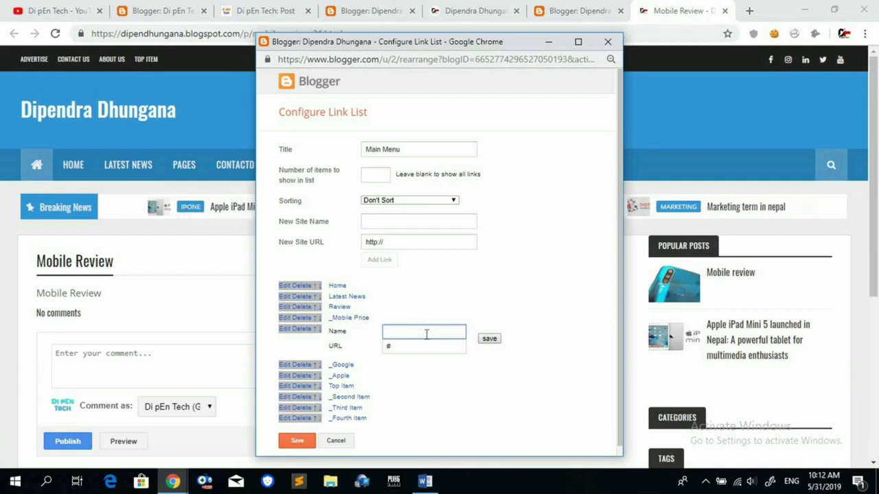
pyautogui.write('L')
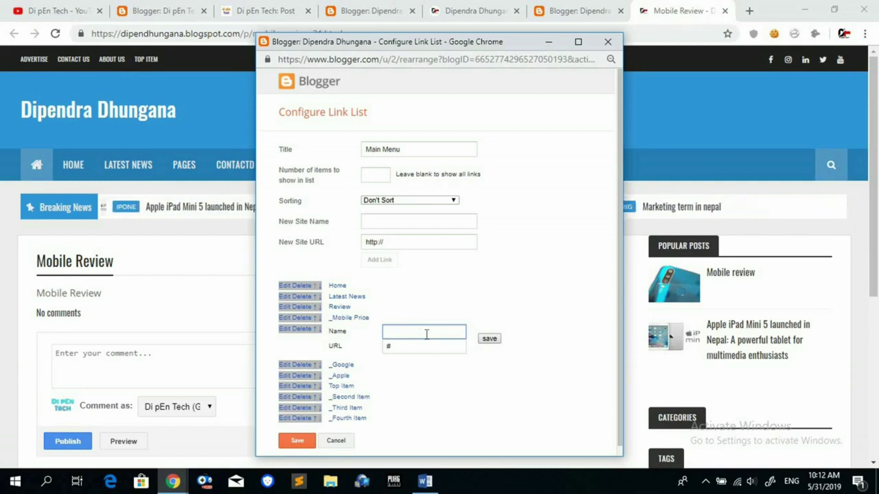
pyautogui.write('p')
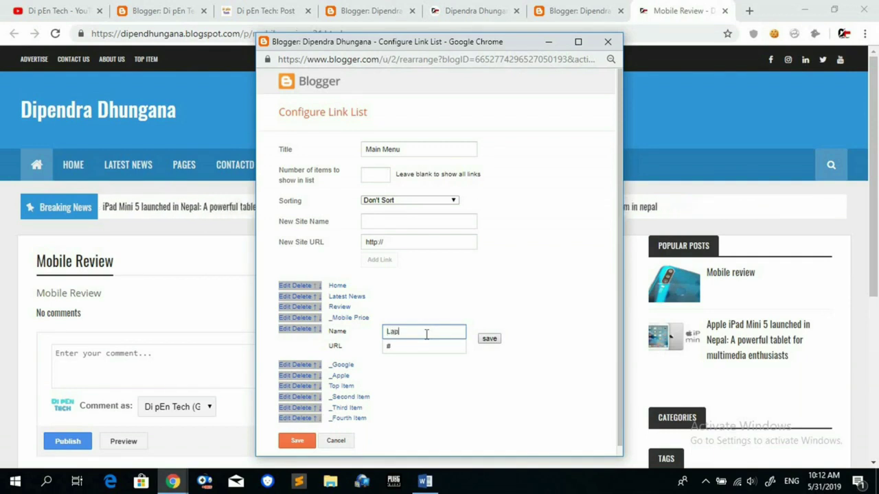
pyautogui.write('top Re')
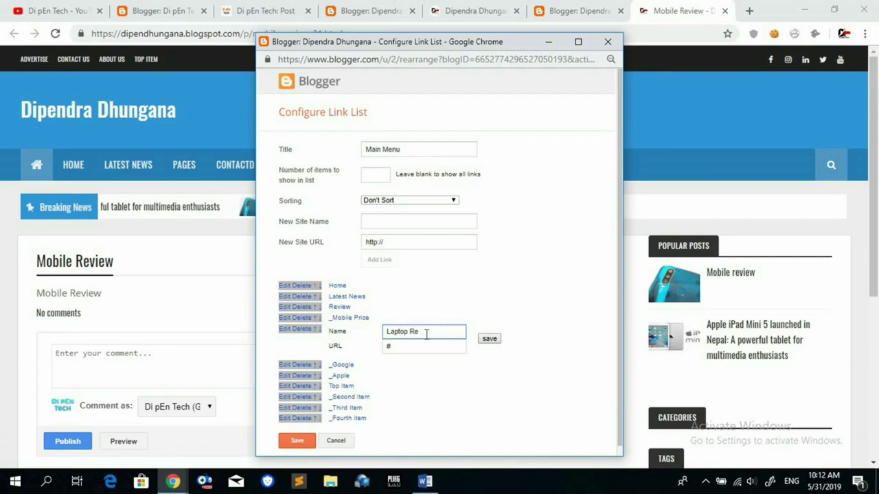
pyautogui.write('view')
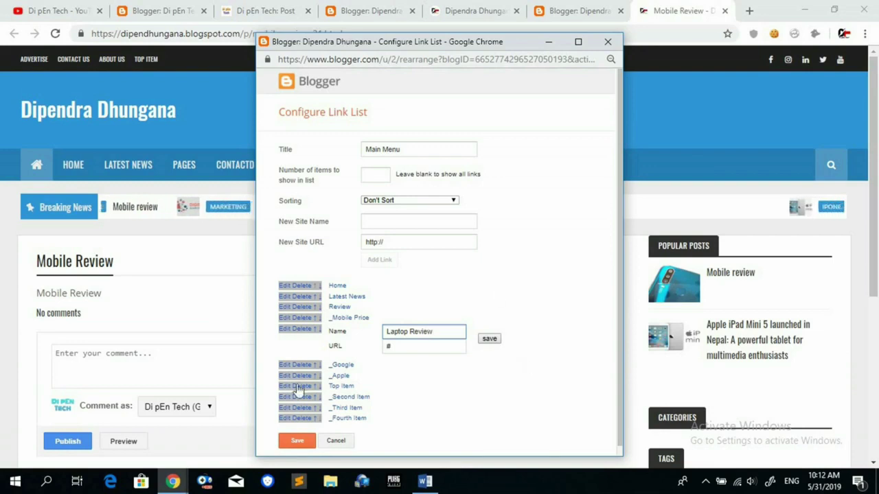
# Step: View the published Laptop review page and save its full web address, ending in /p/laptop-review_31.html, as the Laptop Review link's URL
pyautogui.click(576, 16)
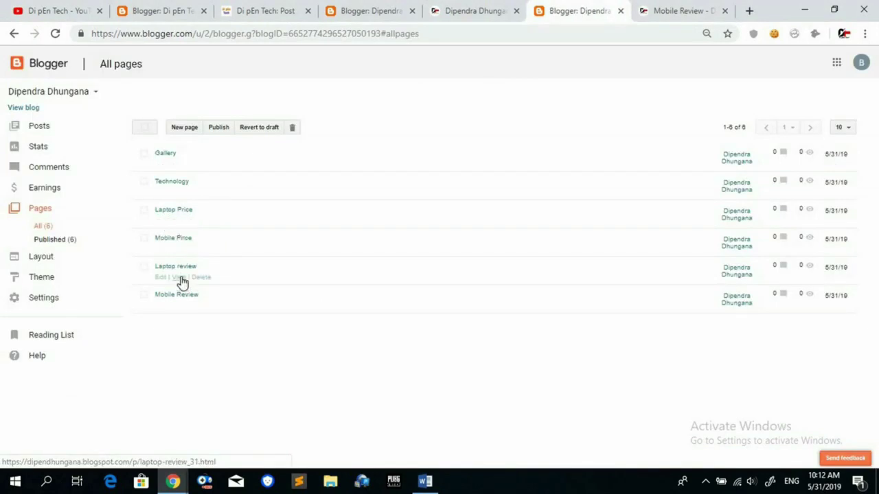
pyautogui.click(181, 278)
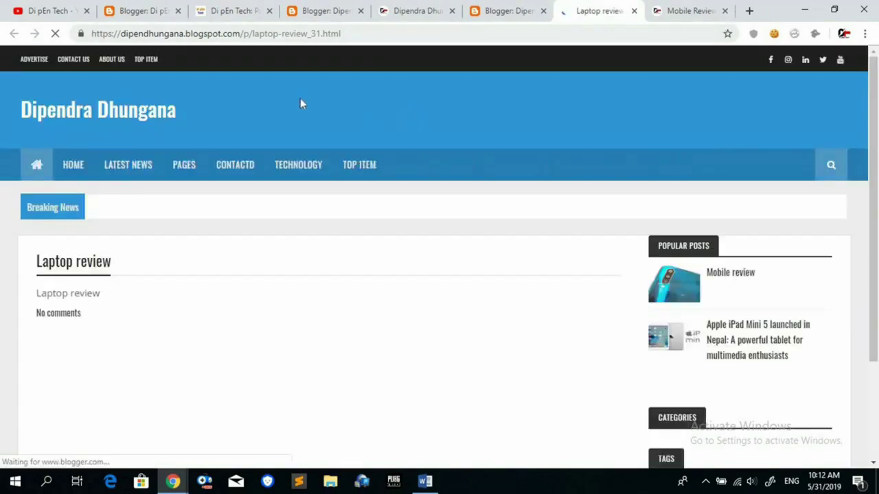
pyautogui.click(374, 31)
pyautogui.moveTo(358, 32); pyautogui.dragTo(77, 34)
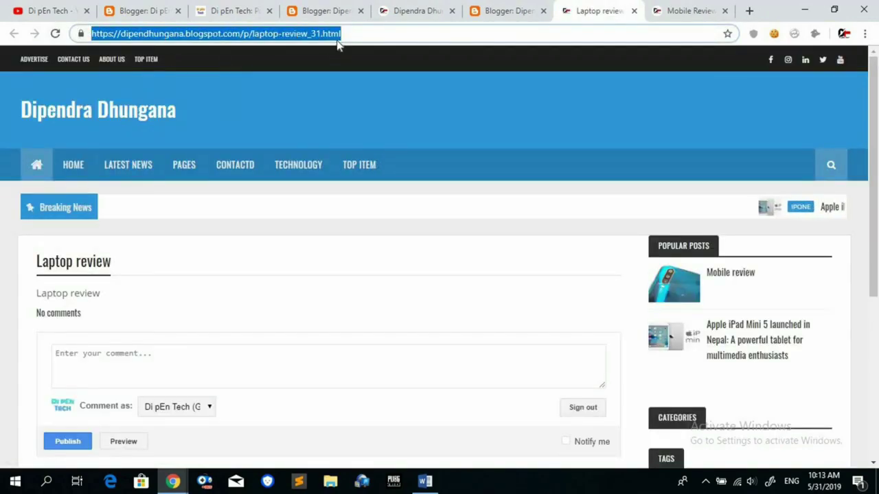
pyautogui.click(522, 14)
pyautogui.moveTo(172, 481)
pyautogui.click(249, 447)
pyautogui.click(405, 348)
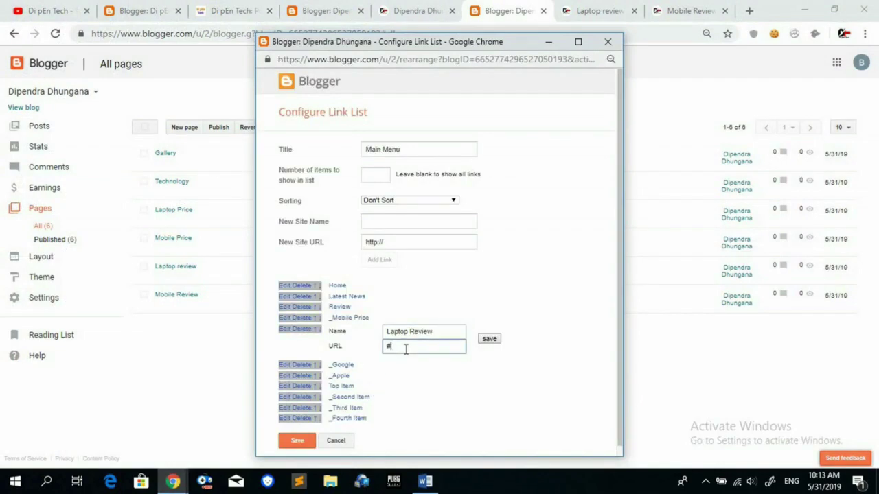
pyautogui.hotkey('ctrl', 'v')
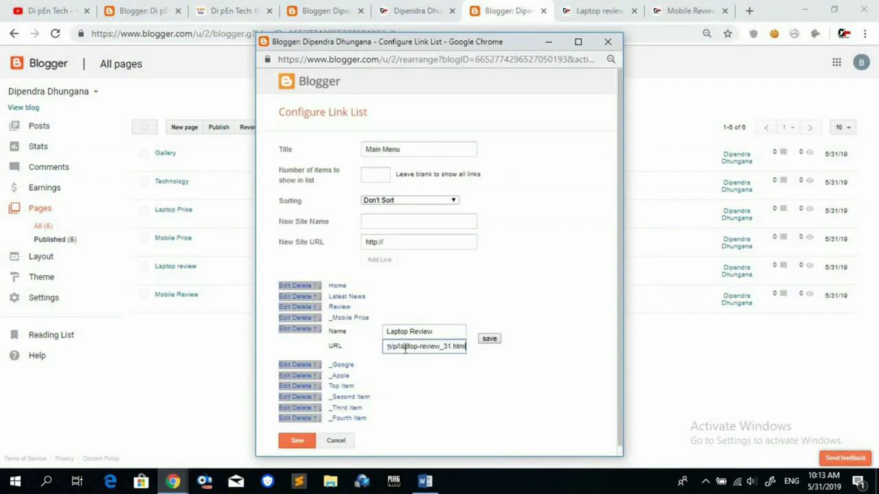
pyautogui.click(488, 340)
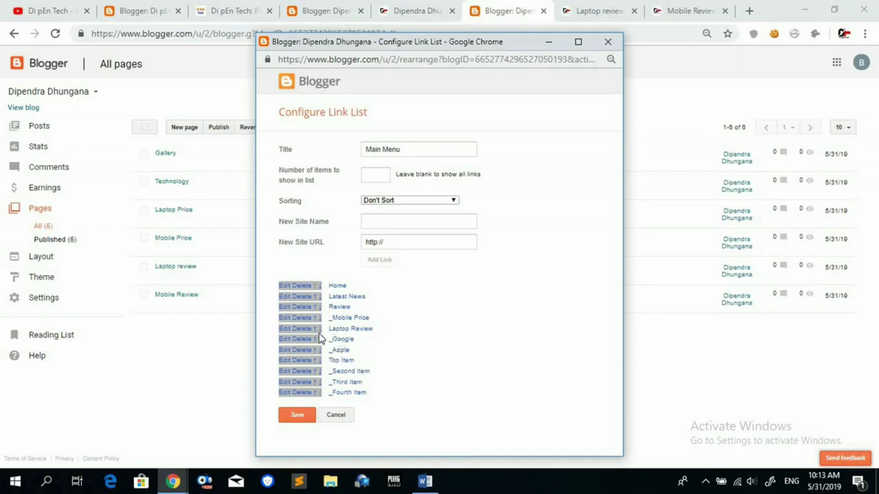
# Step: Rename the Laptop Review link to "_Laptop Review" so it becomes a submenu item, and save the link
pyautogui.click(295, 329)
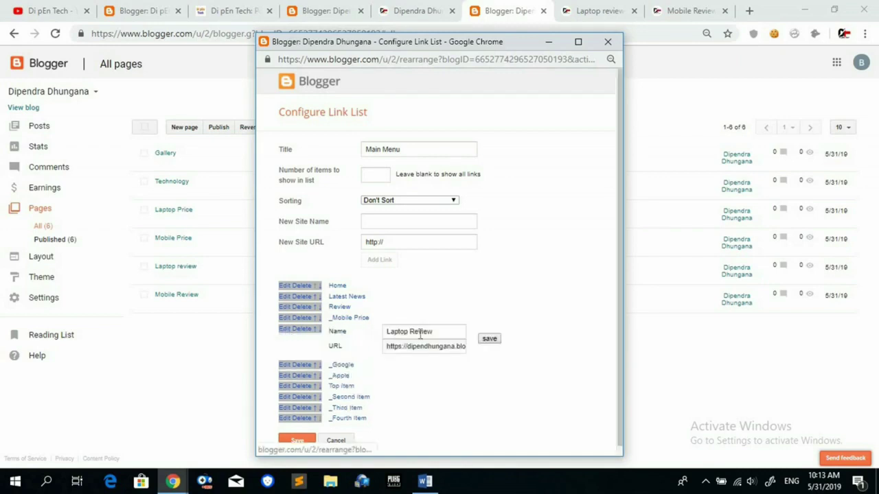
pyautogui.click(387, 332)
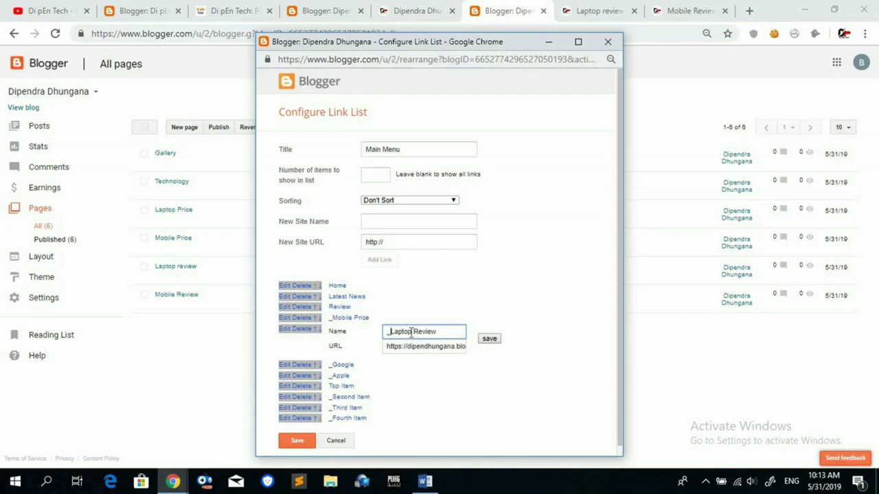
pyautogui.click(489, 339)
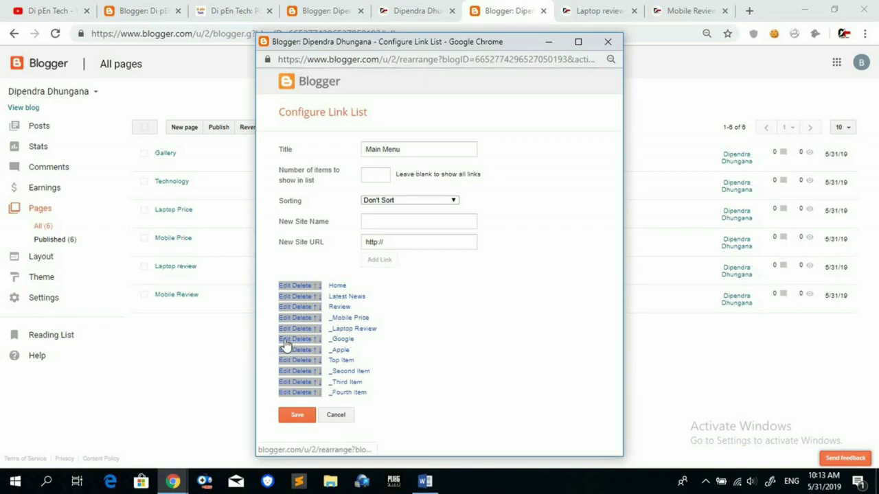
# Step: Change the _Google link's name to "Mobile Price" and view the published Mobile Price page from the blog's page list
pyautogui.click(347, 337)
pyautogui.click(415, 343)
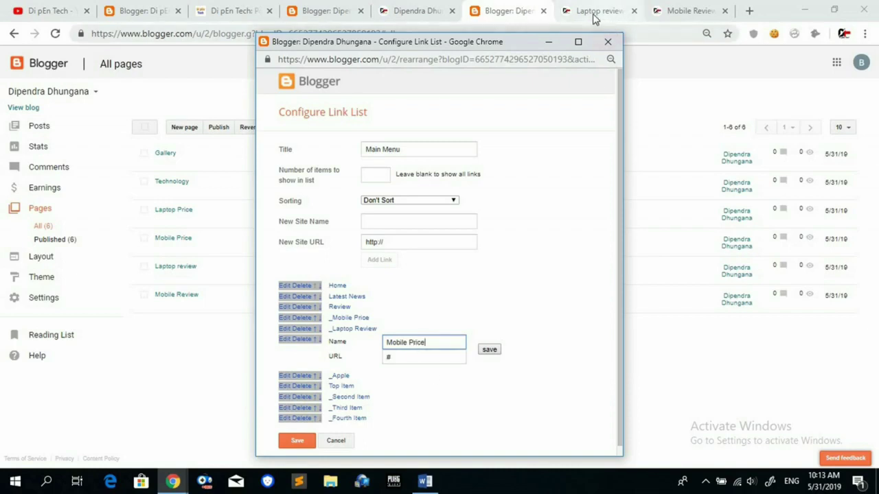
pyautogui.click(511, 13)
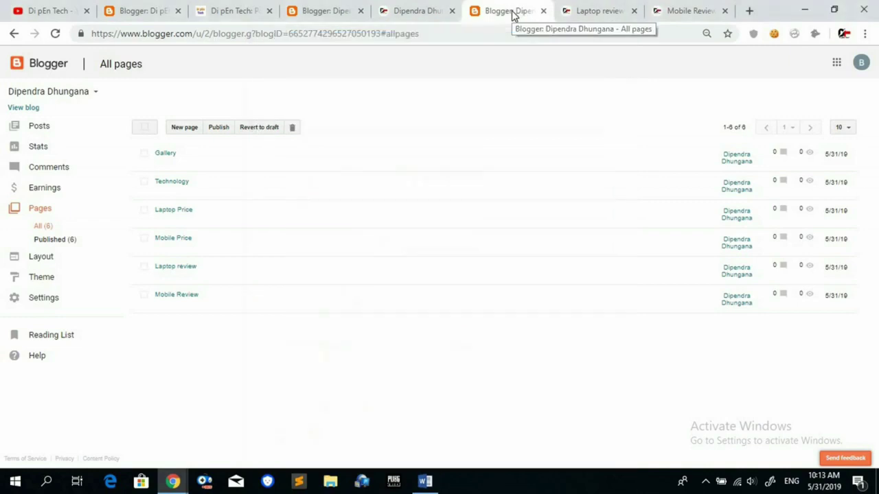
pyautogui.click(178, 249)
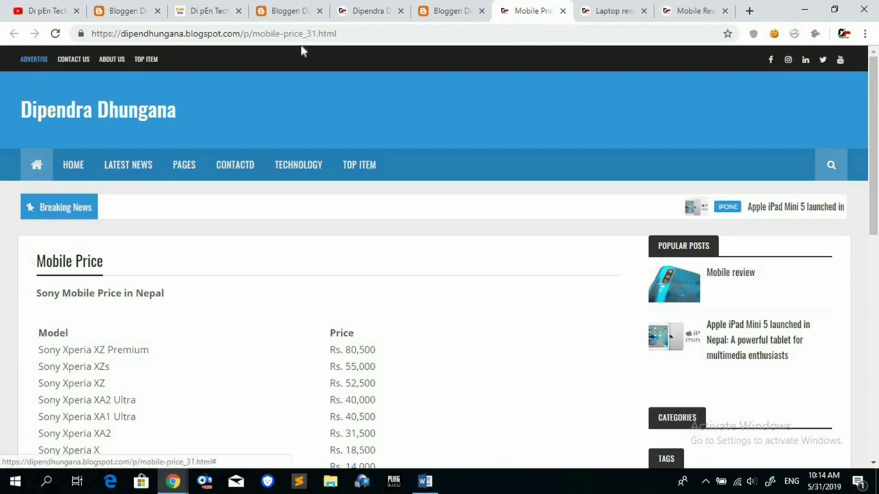
# Step: Open the published Laptop Price and Technology pages from the page list, each in its own browser tab
pyautogui.click(452, 14)
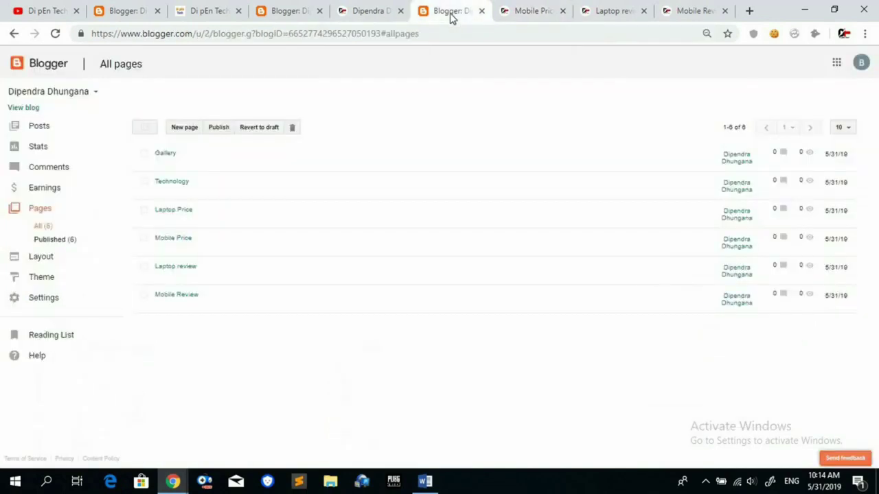
pyautogui.moveTo(160, 226)
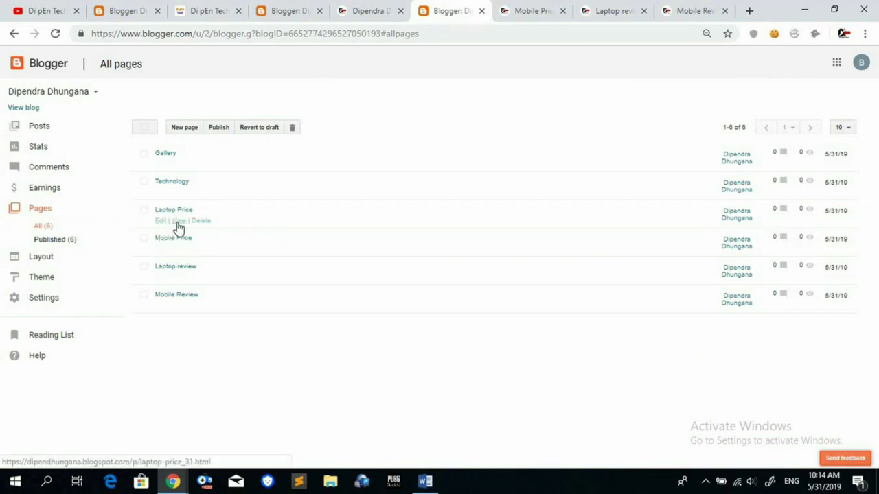
pyautogui.click(178, 226)
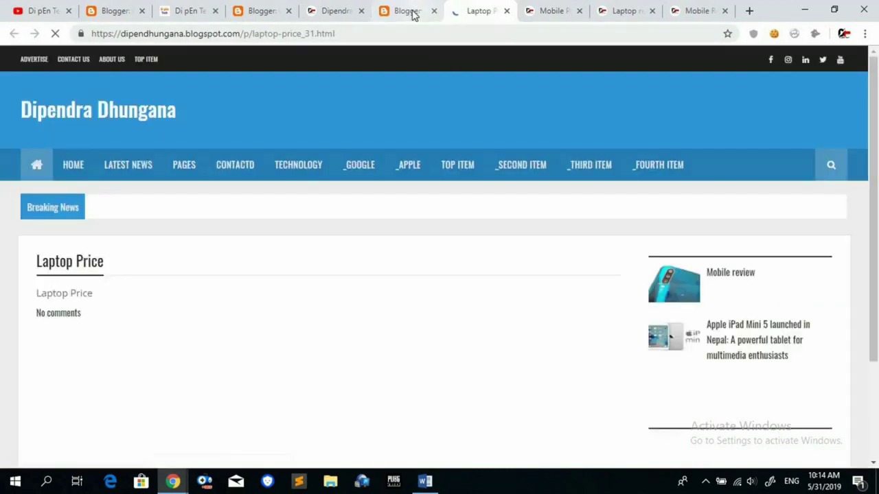
pyautogui.click(411, 11)
pyautogui.click(177, 193)
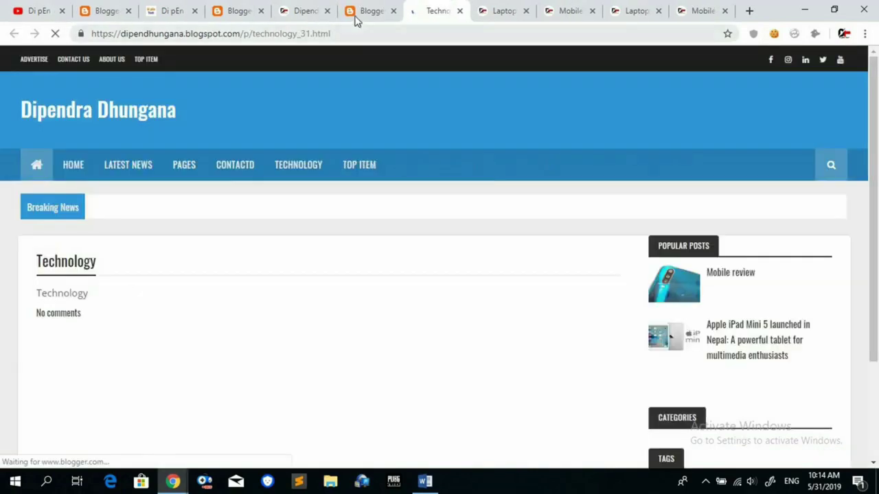
pyautogui.click(355, 15)
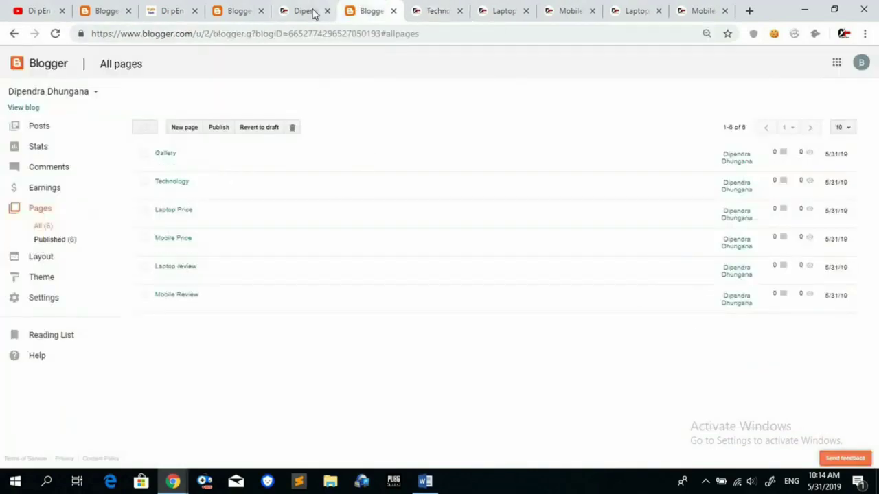
# Step: Copy the Mobile Price page's full web address, ending in /p/mobile-price_31.html, and save it as the Mobile Price link's URL
pyautogui.click(175, 483)
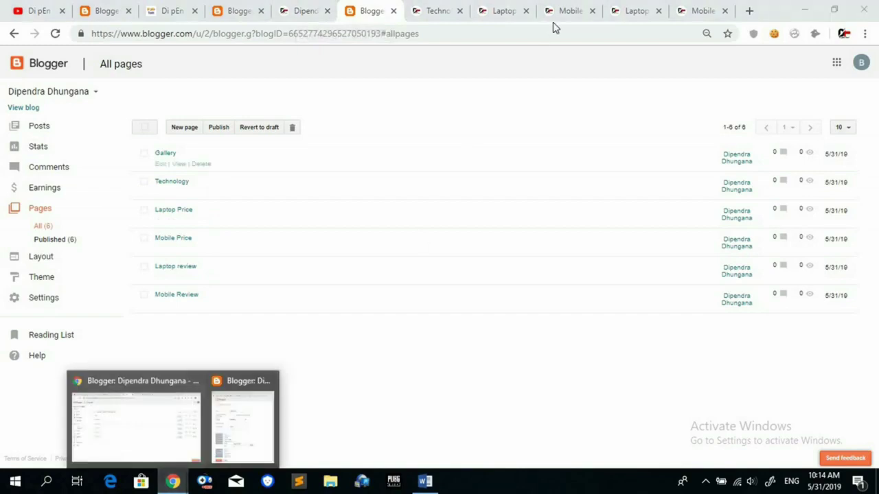
pyautogui.click(575, 21)
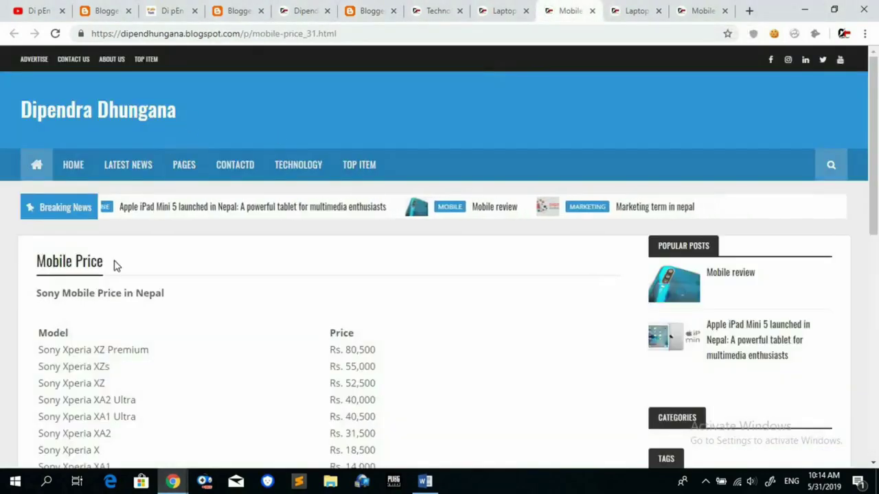
pyautogui.click(301, 32)
pyautogui.hotkey('ctrl', 'a')
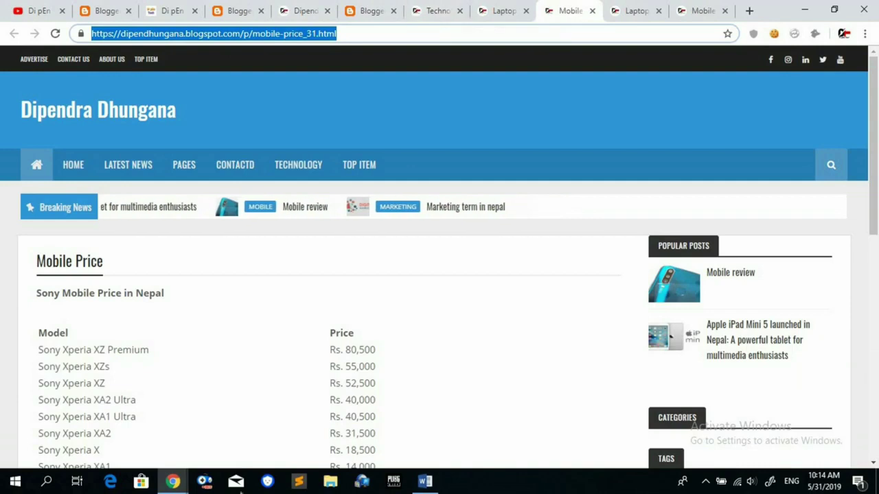
pyautogui.click(424, 483)
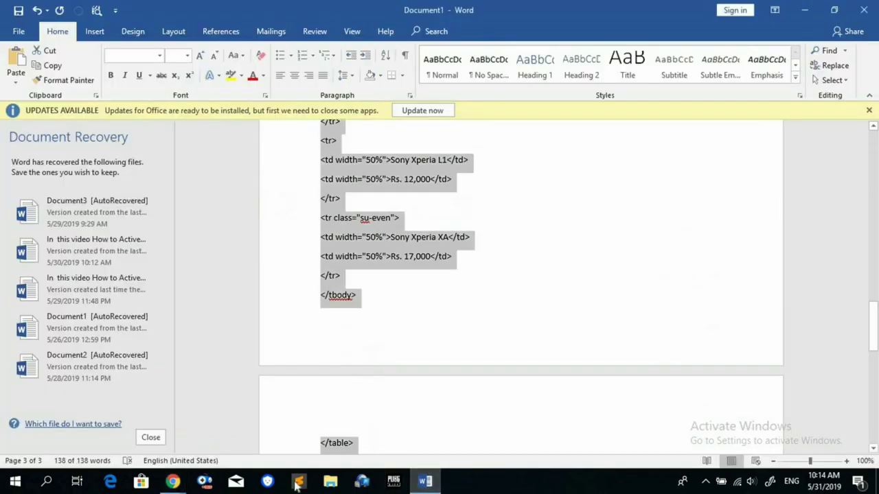
pyautogui.click(173, 482)
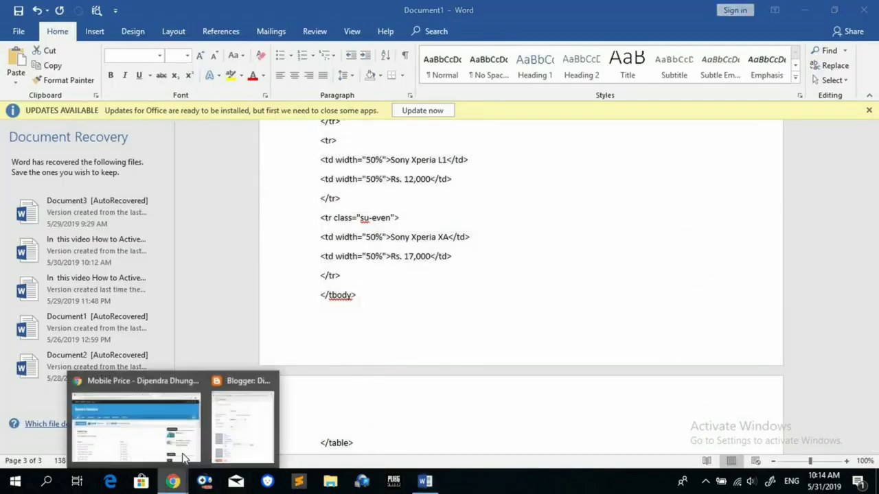
pyautogui.click(237, 433)
pyautogui.click(413, 356)
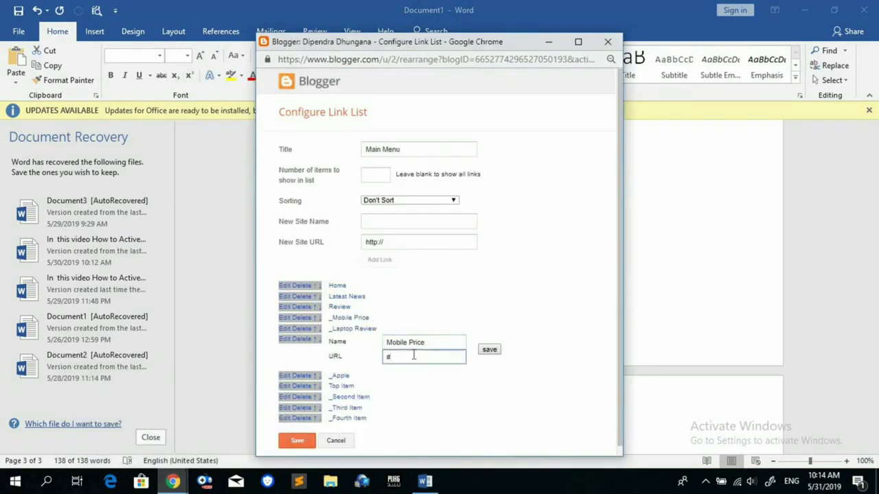
pyautogui.hotkey('ctrl', 'v')
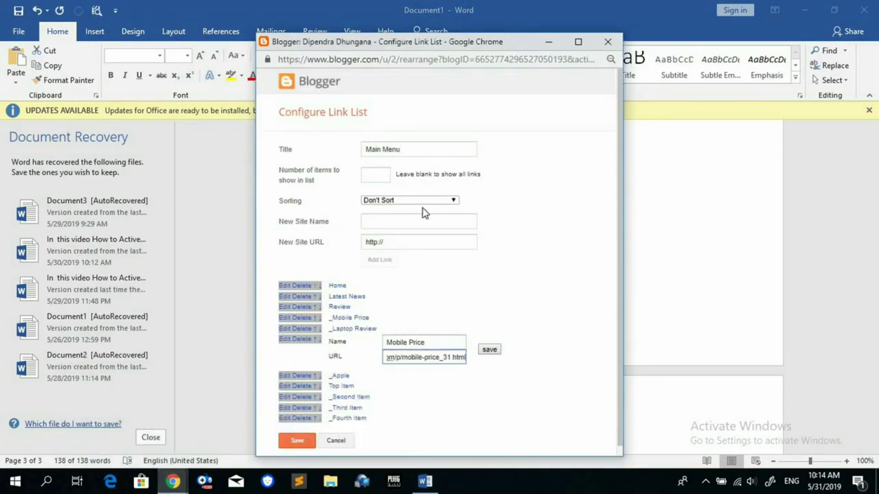
pyautogui.click(489, 350)
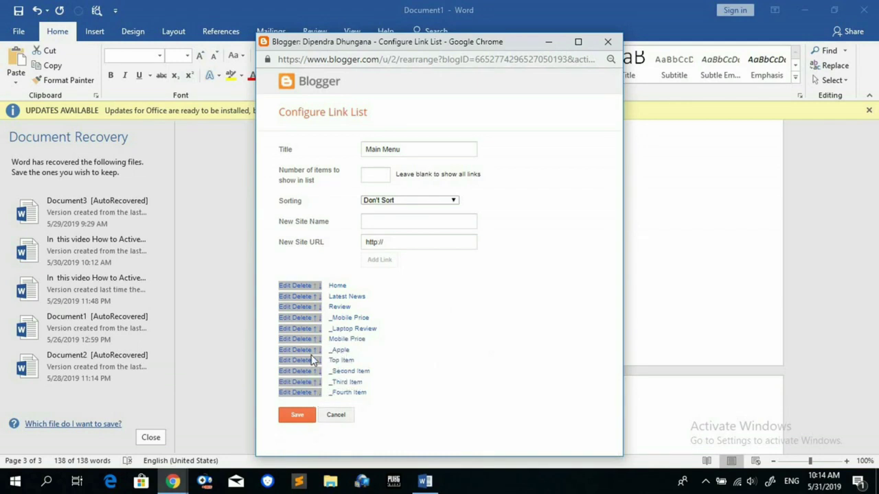
# Step: Rename the _Apple link in the Main Menu list to "Laptop Price" and clear its placeholder URL
pyautogui.click(287, 351)
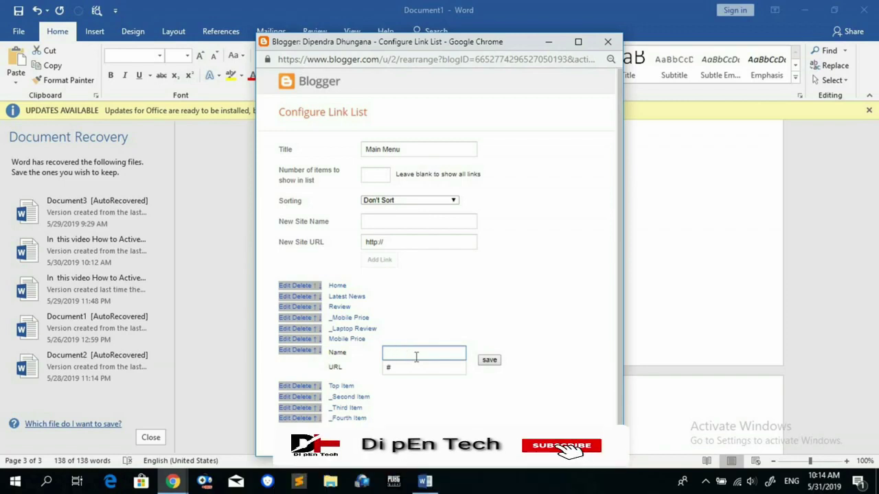
pyautogui.write('Laptop Price')
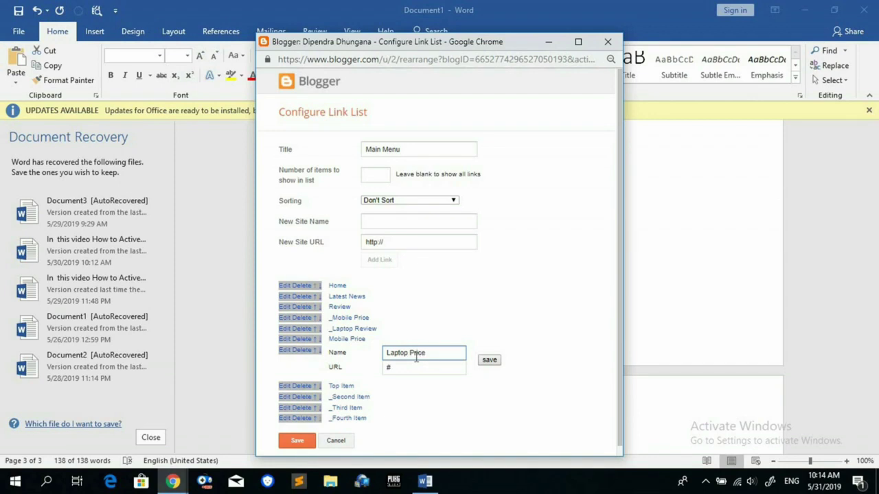
pyautogui.click(413, 367)
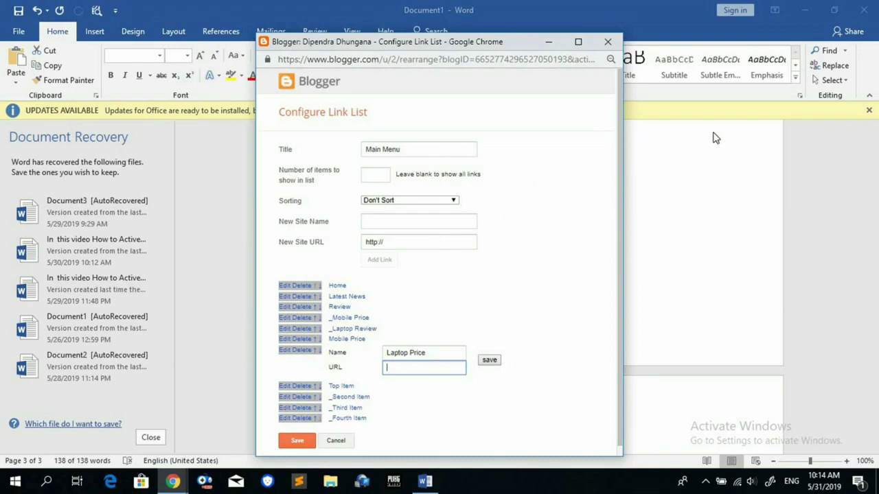
# Step: Copy the published Laptop Price page's web address, ending in /p/laptop-price_31.html, and save it as the Laptop Price link's URL
pyautogui.click(173, 481)
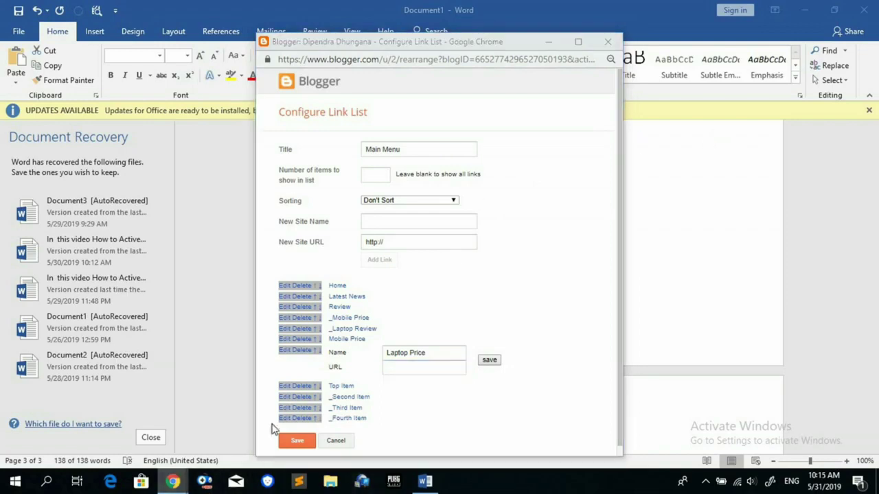
pyautogui.click(192, 424)
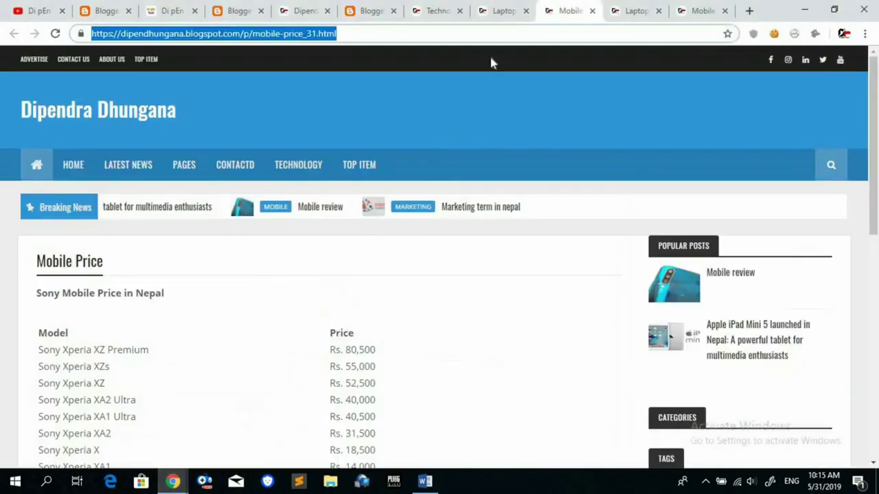
pyautogui.click(504, 10)
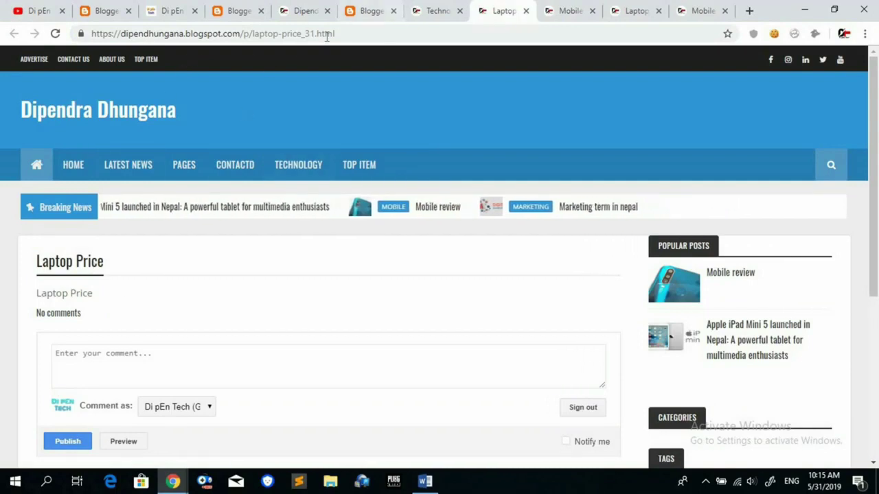
pyautogui.click(362, 33)
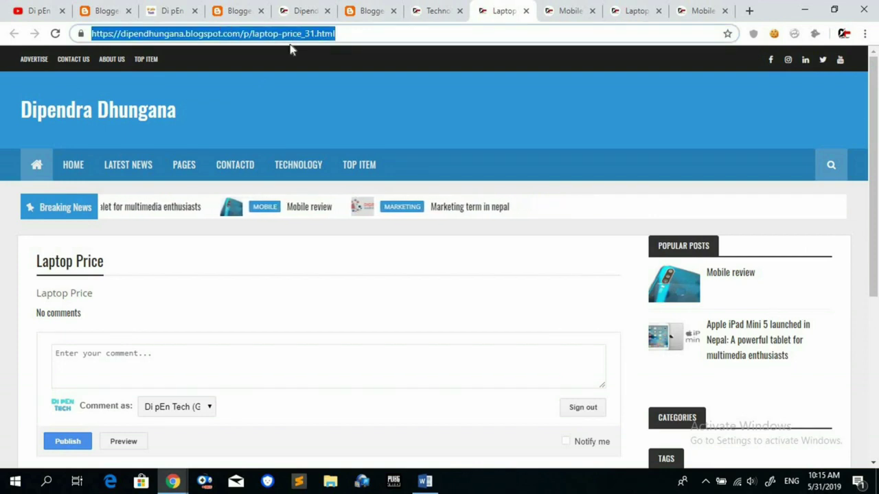
pyautogui.click(172, 481)
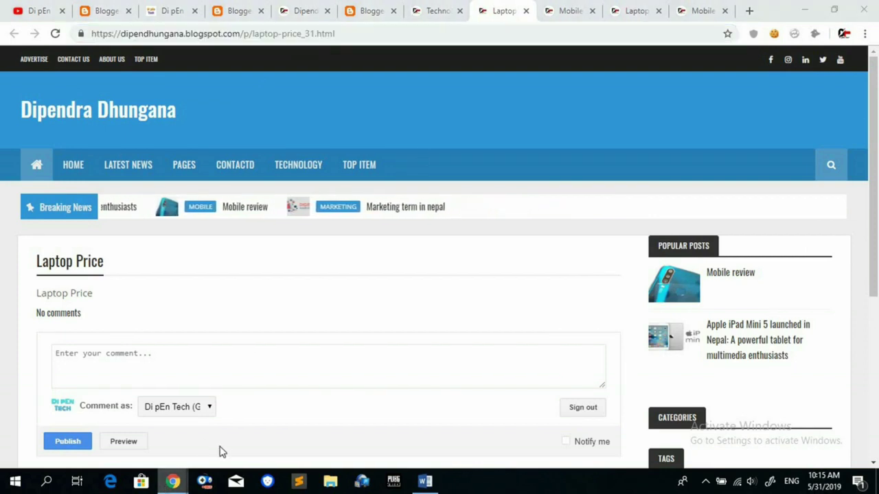
pyautogui.click(245, 443)
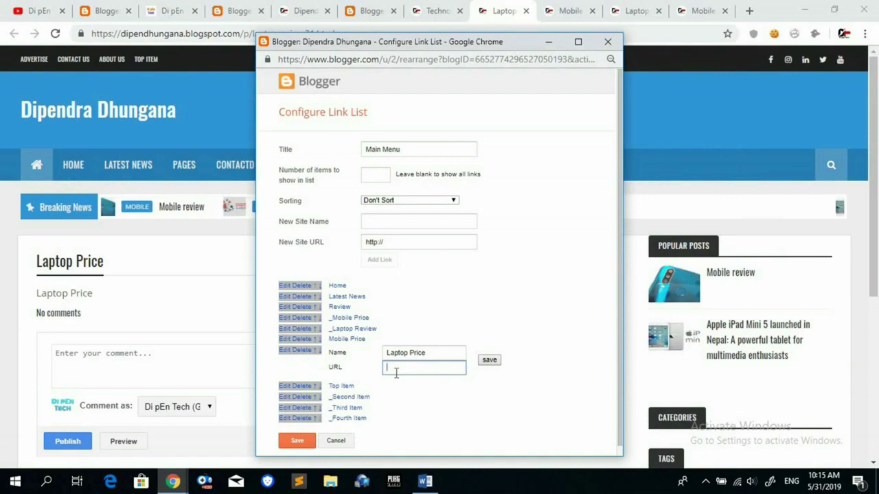
pyautogui.hotkey('ctrl', 'v')
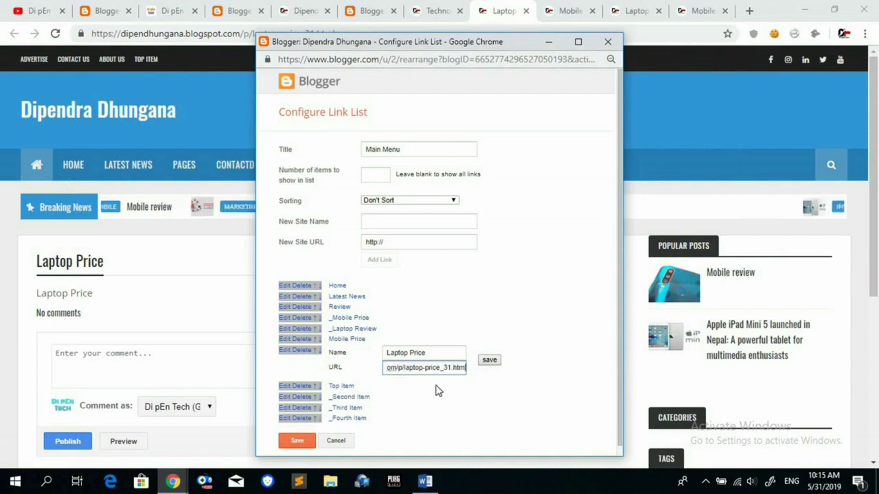
pyautogui.click(488, 361)
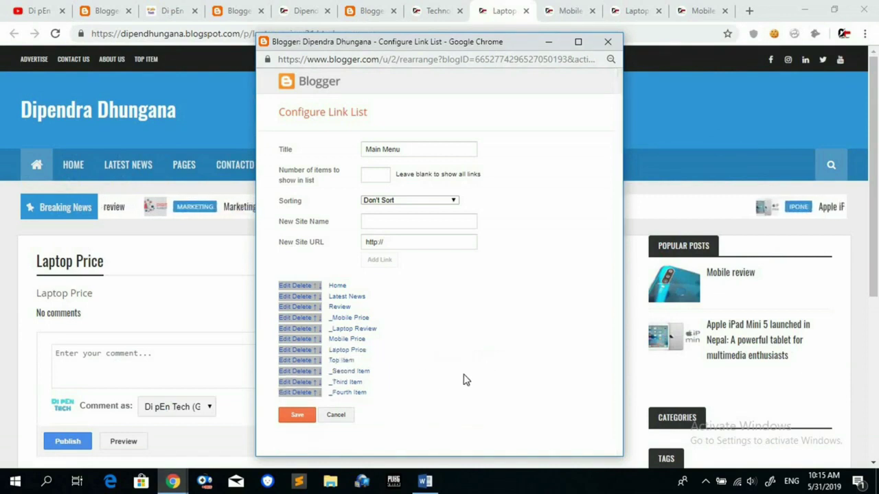
# Step: Rename the Top Item link to "Technology" and save it with the Technology page's copied address, ending in /p/technology_31.html
pyautogui.click(285, 363)
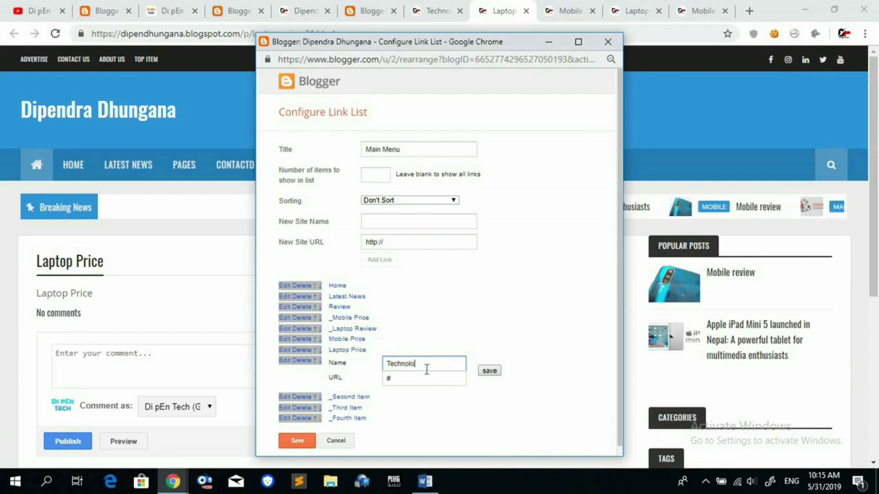
pyautogui.click(423, 378)
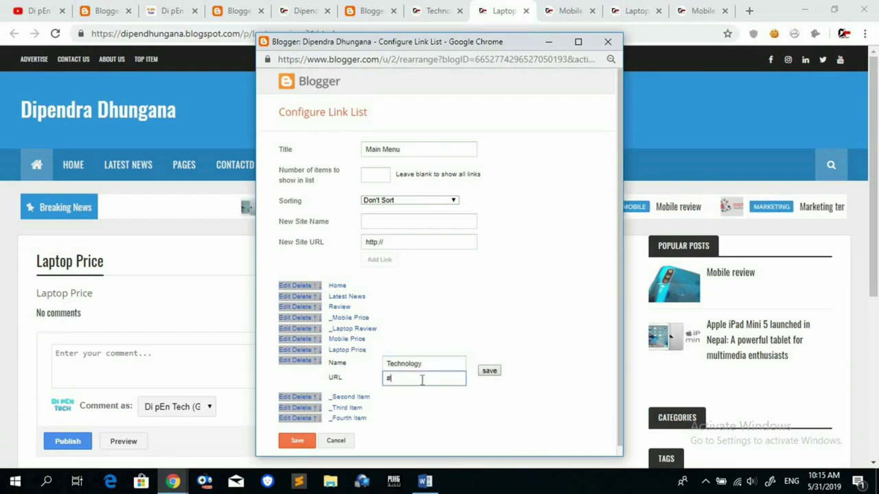
pyautogui.click(420, 13)
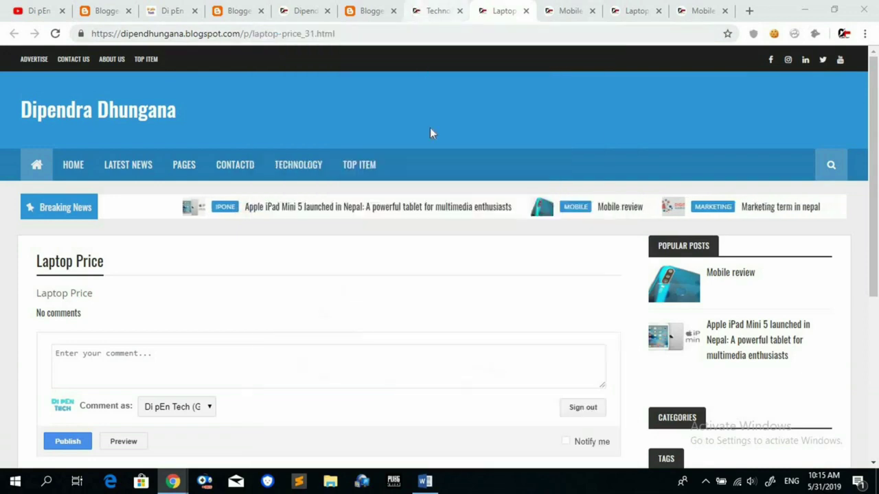
pyautogui.click(337, 38)
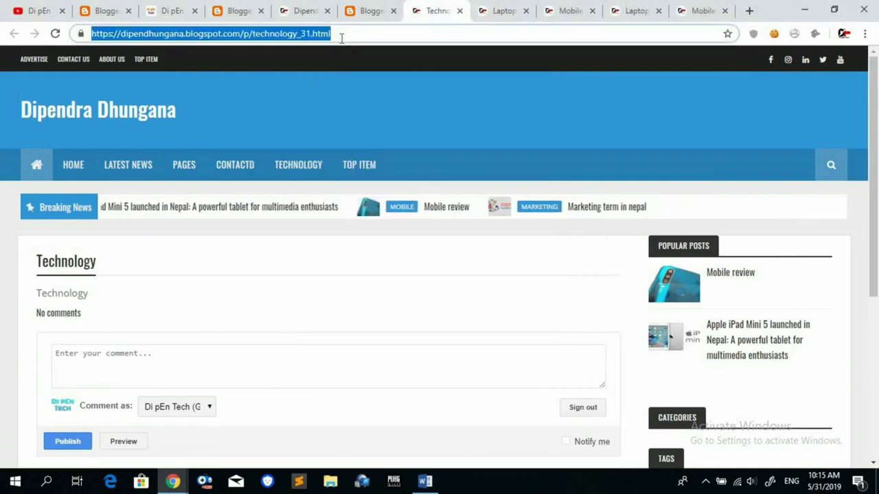
pyautogui.click(175, 482)
pyautogui.click(239, 442)
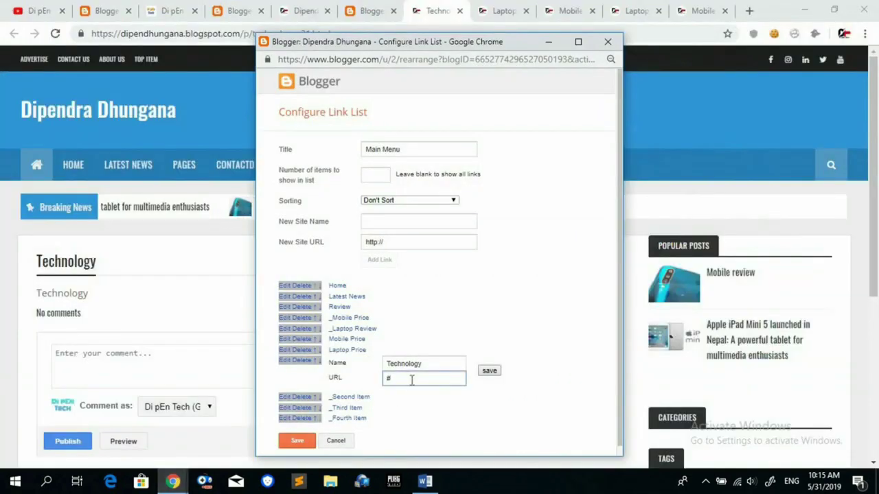
pyautogui.hotkey('ctrl', 'v')
pyautogui.click(489, 371)
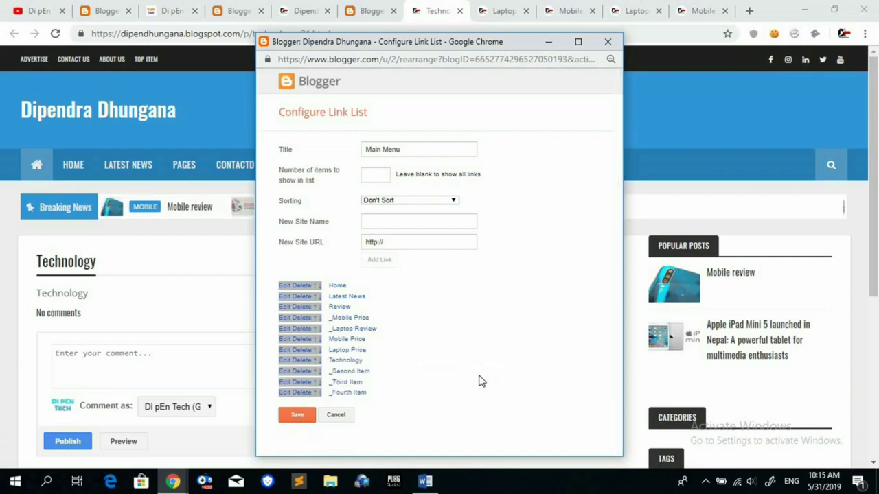
# Step: Replace the _Second Item link's name with "Gallery" in the Main Menu list
pyautogui.click(285, 371)
pyautogui.click(438, 374)
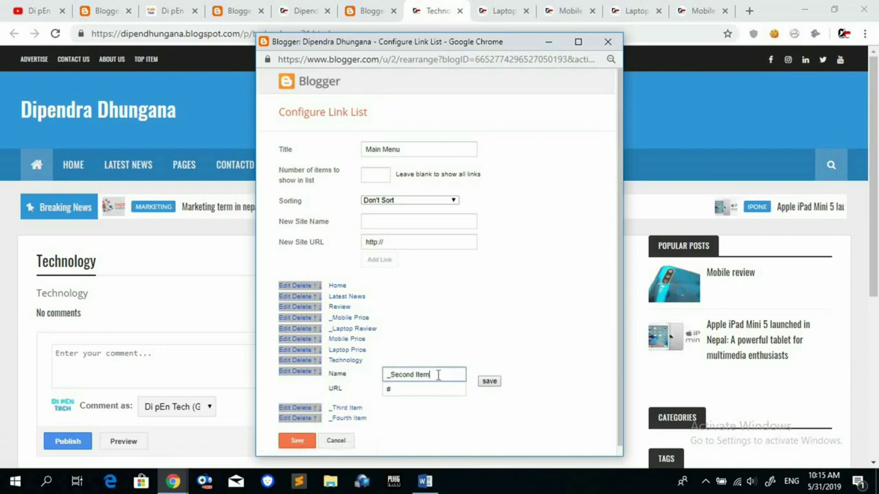
pyautogui.hotkey('ctrl', 'a')
pyautogui.press('BackSpace')
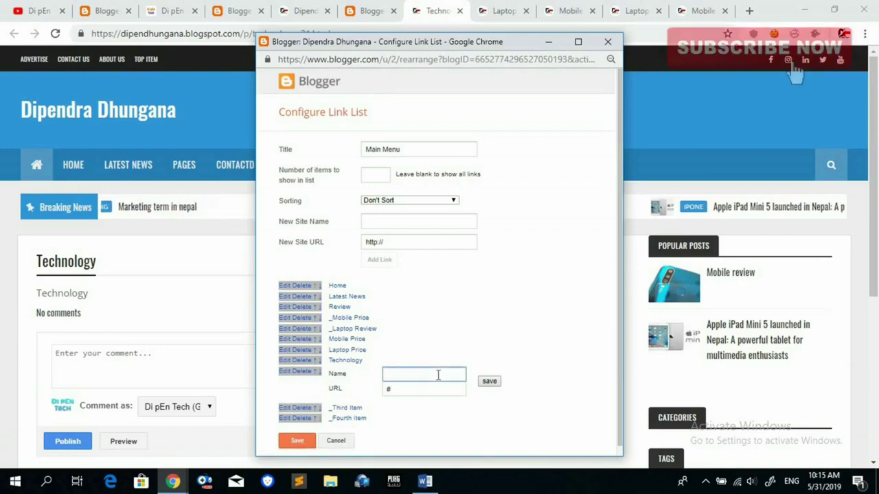
pyautogui.write('Gallery')
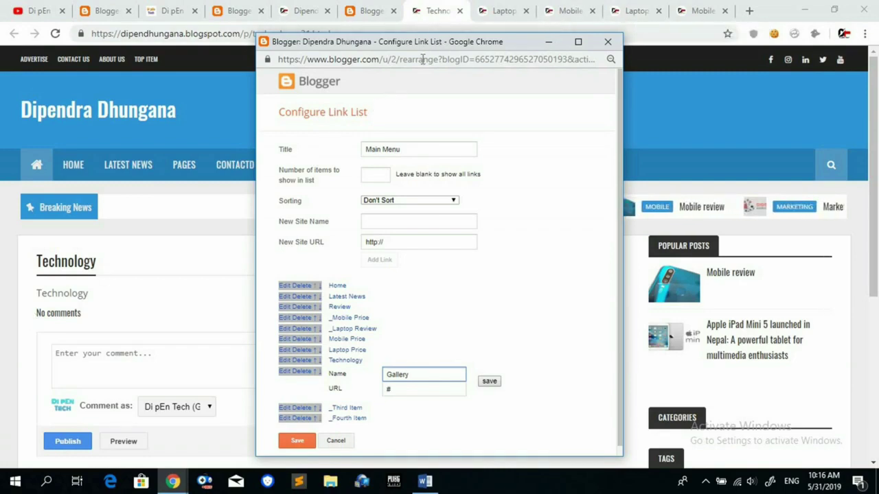
# Step: View the published Gallery page, copy its address ending in /p/gallery_31.html, and save it as the Gallery link's URL
pyautogui.click(371, 17)
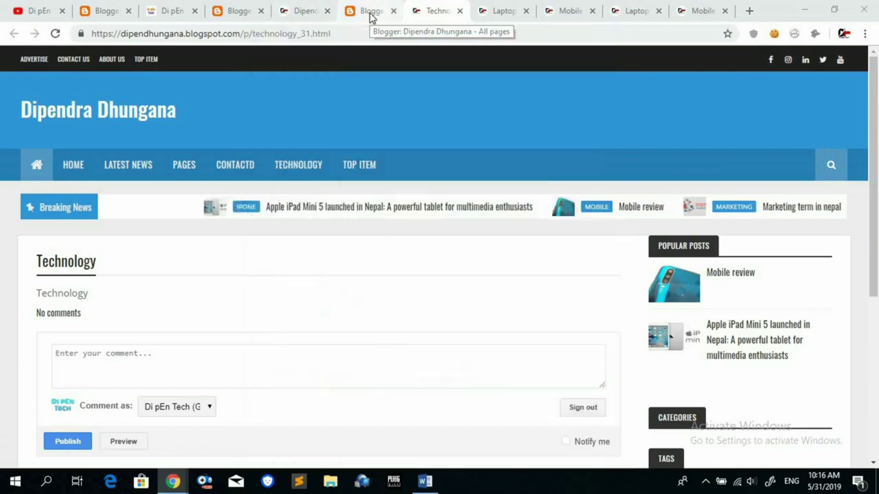
pyautogui.click(370, 16)
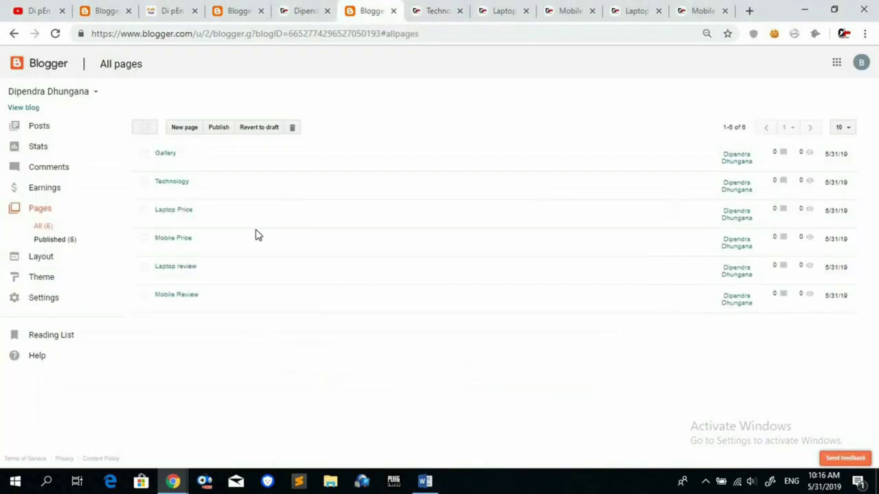
pyautogui.click(180, 165)
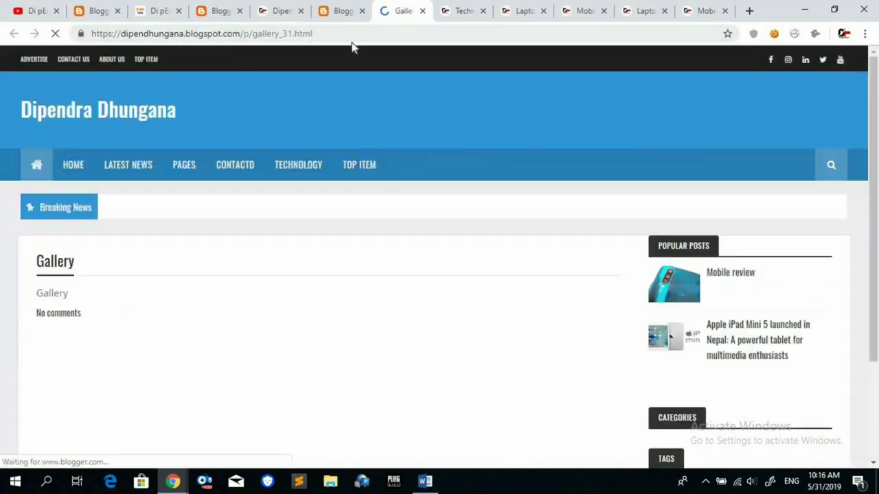
pyautogui.click(348, 30)
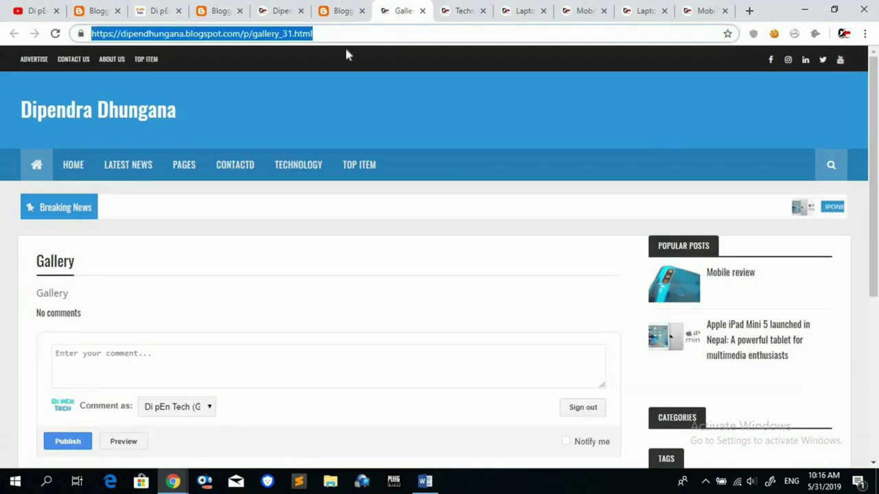
pyautogui.click(337, 15)
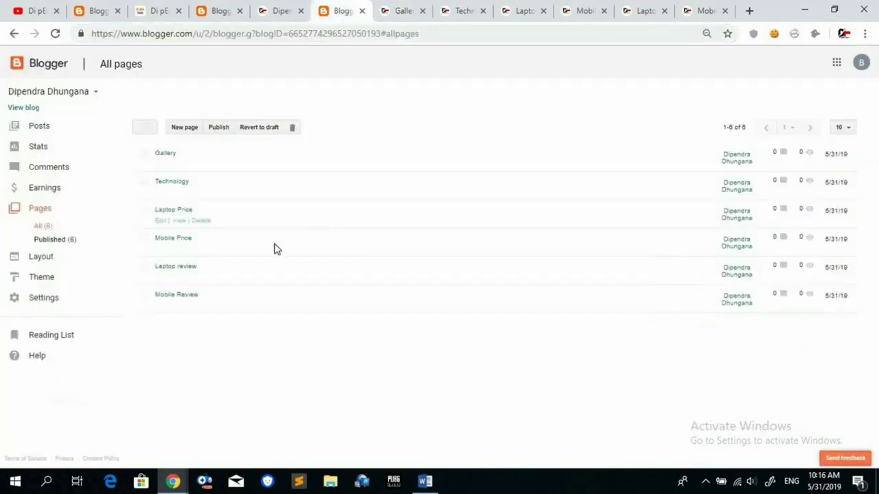
pyautogui.moveTo(171, 483)
pyautogui.click(249, 446)
pyautogui.click(407, 391)
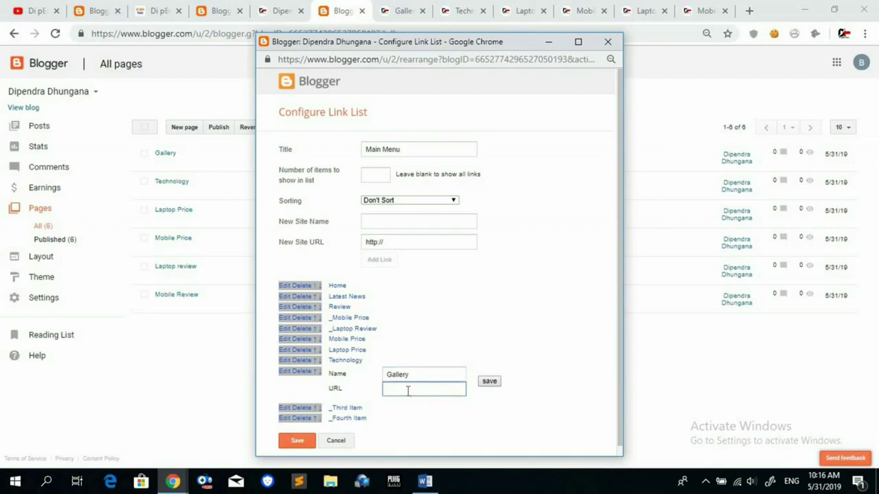
pyautogui.click(489, 382)
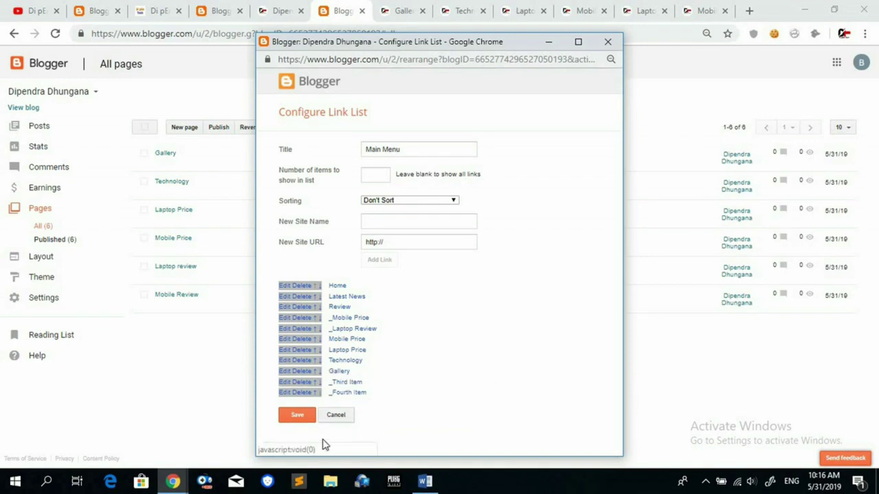
# Step: Delete the _Third Item and _Fourth Item links from the Main Menu and save the link list
pyautogui.click(302, 384)
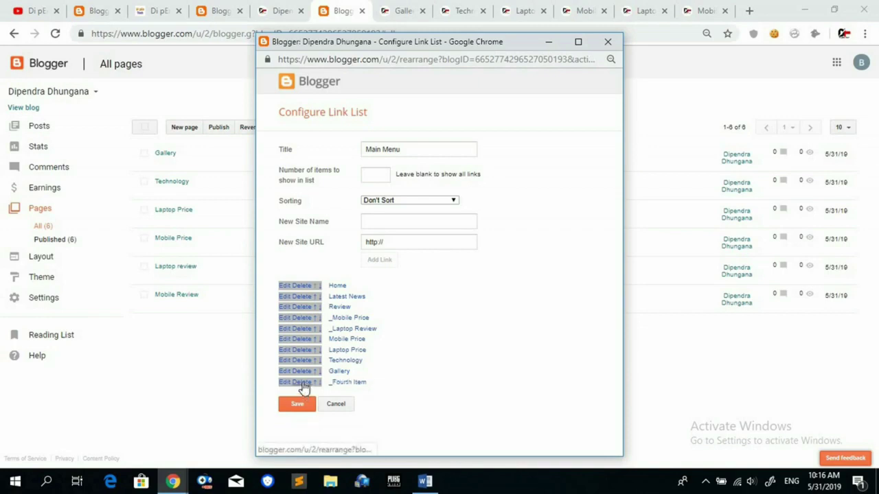
pyautogui.click(303, 383)
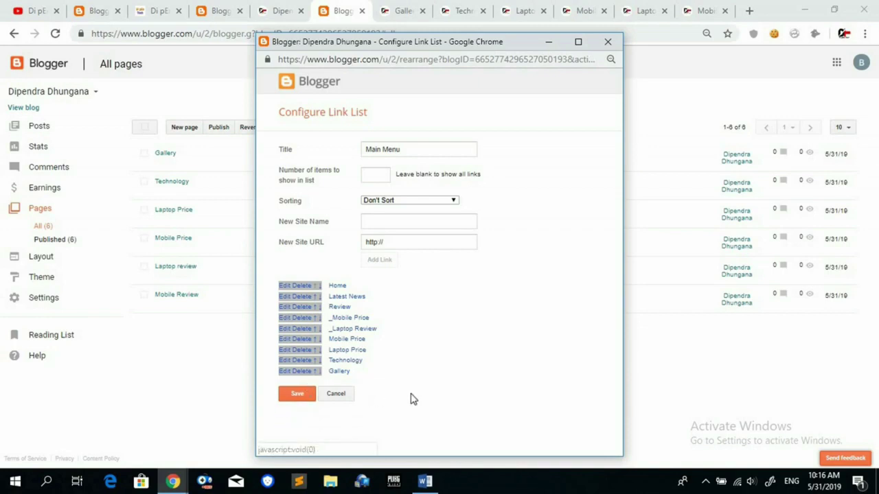
pyautogui.click(296, 393)
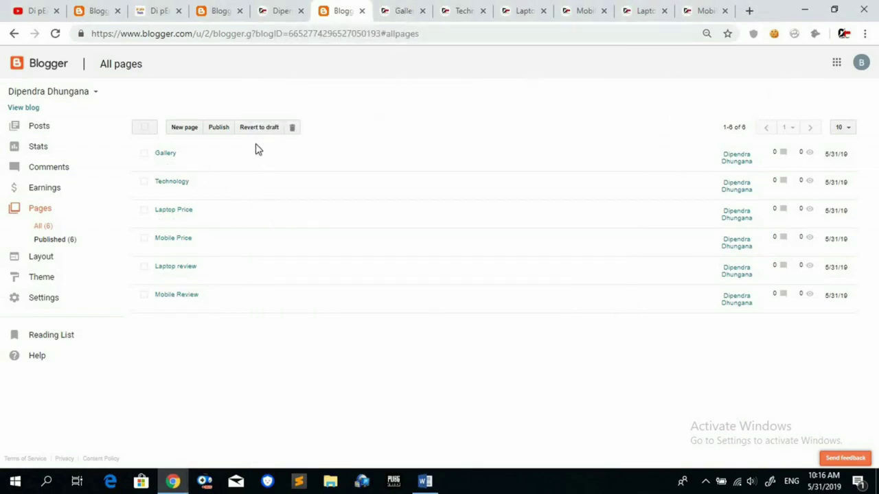
# Step: Save the blog's layout arrangement and switch to the tab showing the live blog
pyautogui.click(221, 11)
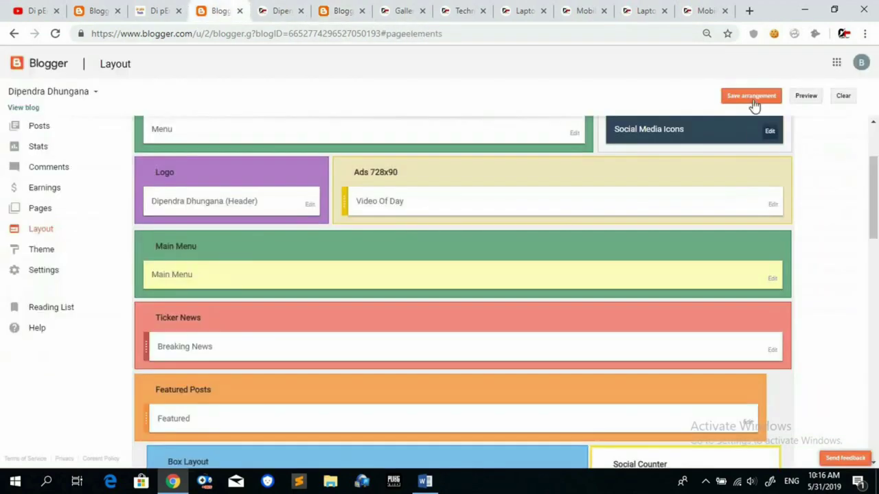
pyautogui.click(753, 96)
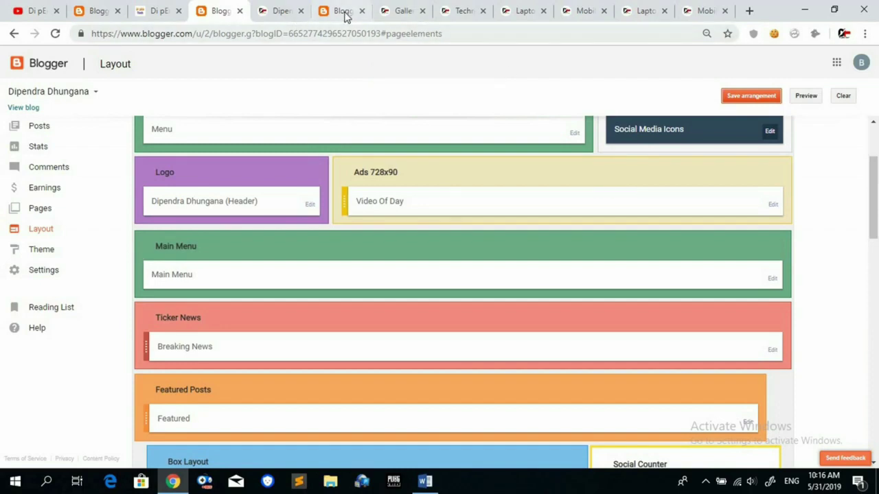
pyautogui.click(278, 11)
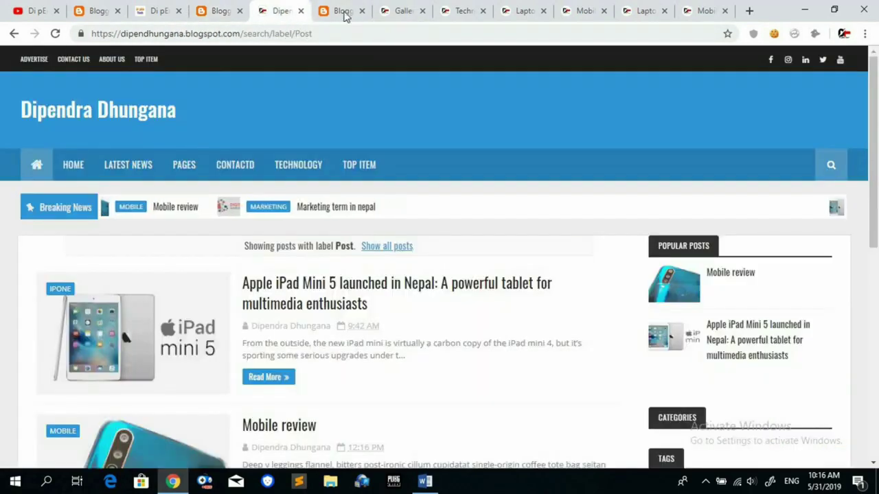
# Step: Close the browser tabs of the published Gallery, Technology, Laptop Price, Mobile Price and Laptop Review pages
pyautogui.click(422, 11)
pyautogui.click(422, 11)
pyautogui.click(443, 13)
pyautogui.click(422, 11)
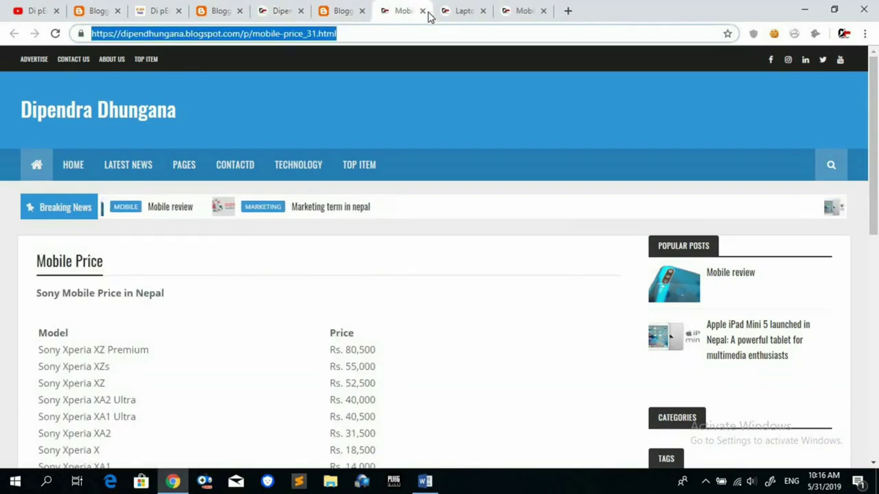
pyautogui.click(422, 11)
pyautogui.click(422, 11)
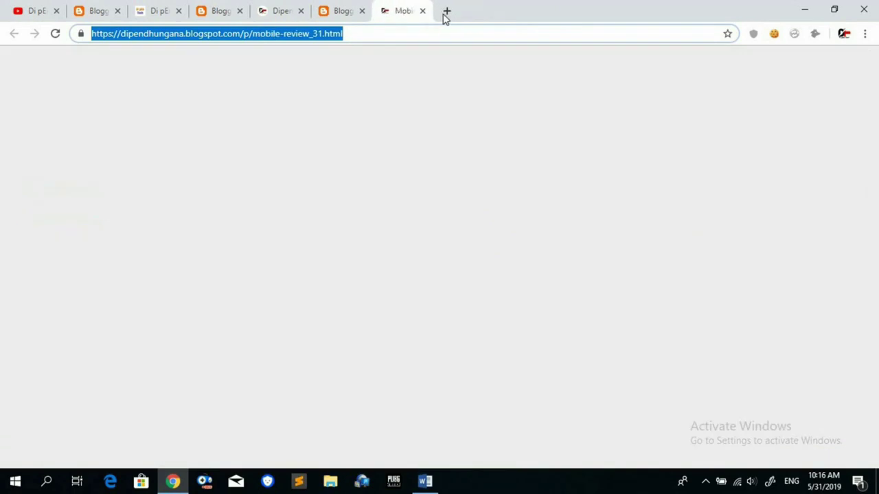
# Step: Close the published Mobile Review page's tab, switch to the live blog and reload it to load the updated Main Menu
pyautogui.click(422, 11)
pyautogui.click(323, 11)
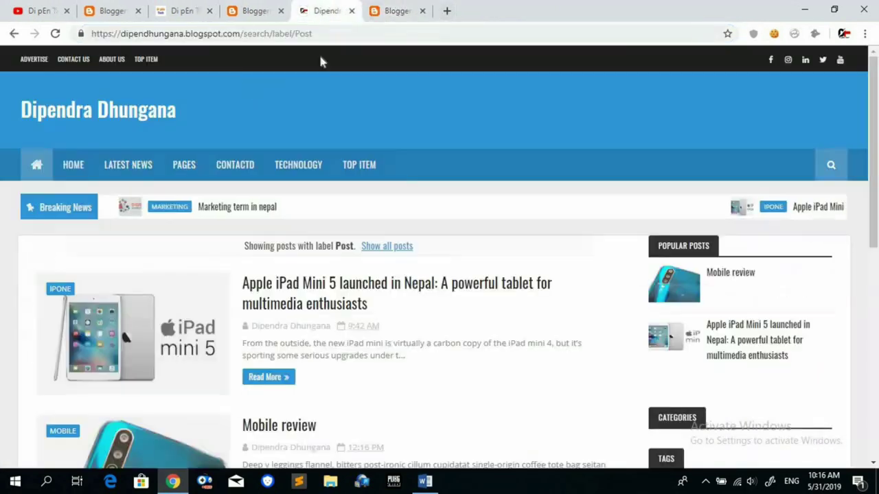
pyautogui.click(56, 32)
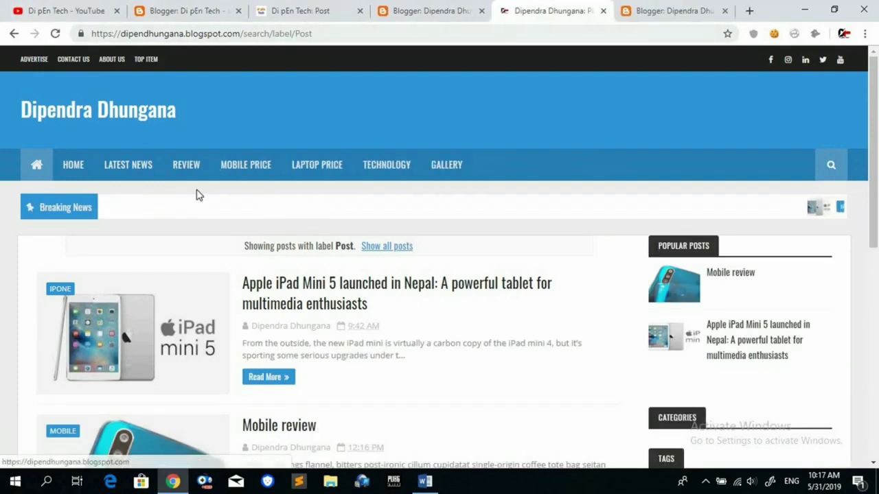
# Step: Check the live blog's menu links by opening Technology, and Laptop Review and Mobile Price under Review
pyautogui.moveTo(196, 180)
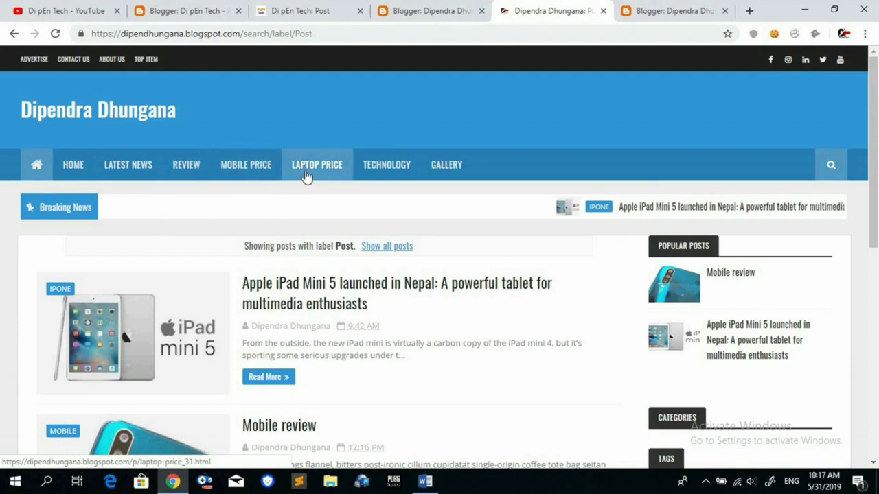
pyautogui.click(448, 175)
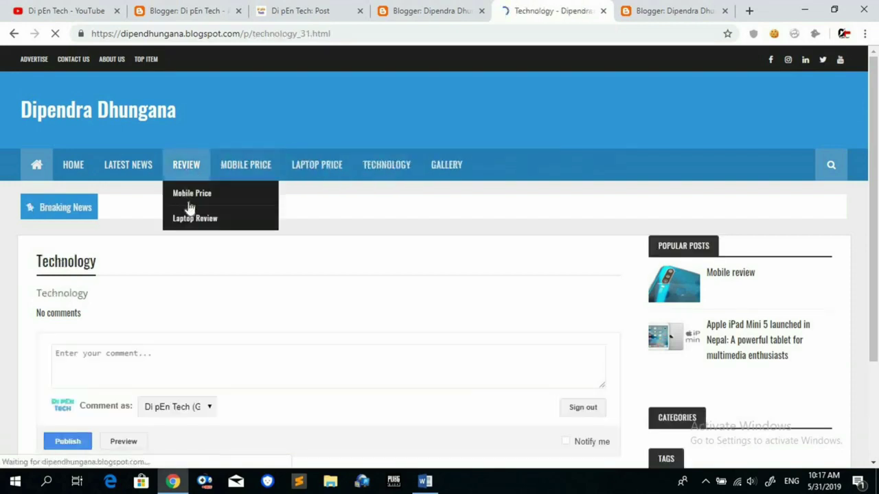
pyautogui.click(196, 221)
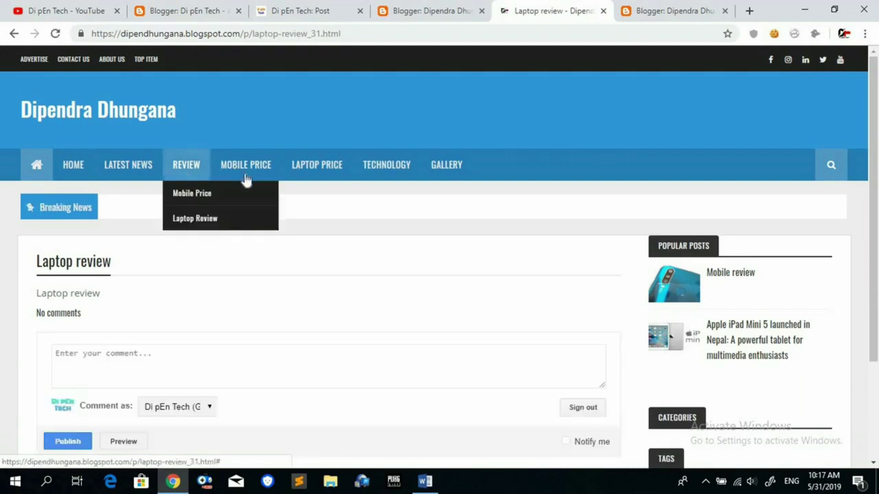
pyautogui.moveTo(189, 173)
pyautogui.click(196, 194)
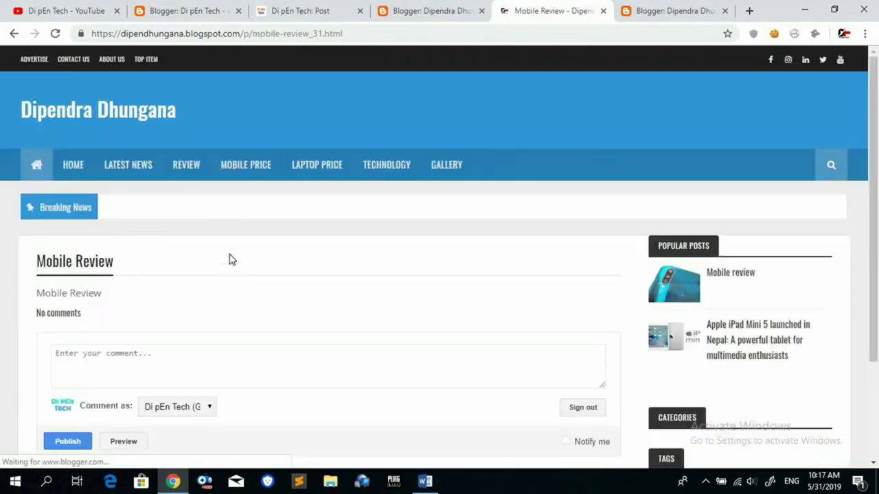
pyautogui.moveTo(183, 172)
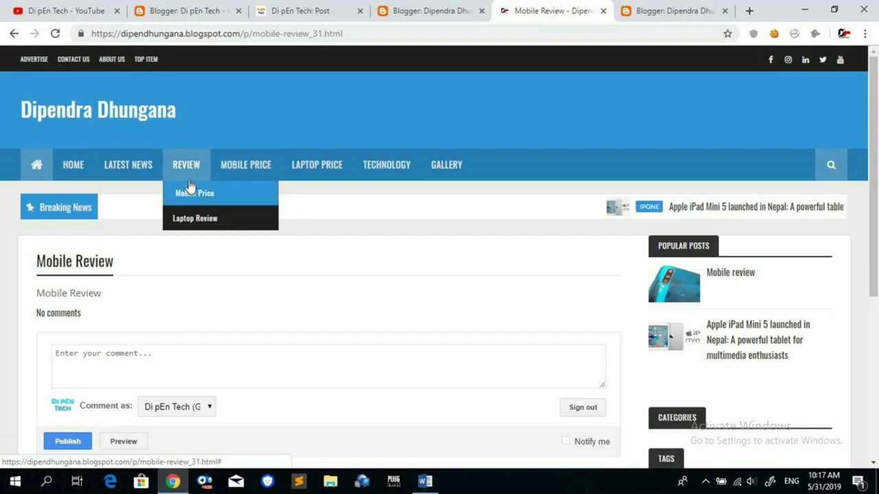
# Step: In the blog layout's Main Menu, rename the _Mobile Price link as _Mobile Review, then save the link list and the layout arrangement
pyautogui.click(433, 12)
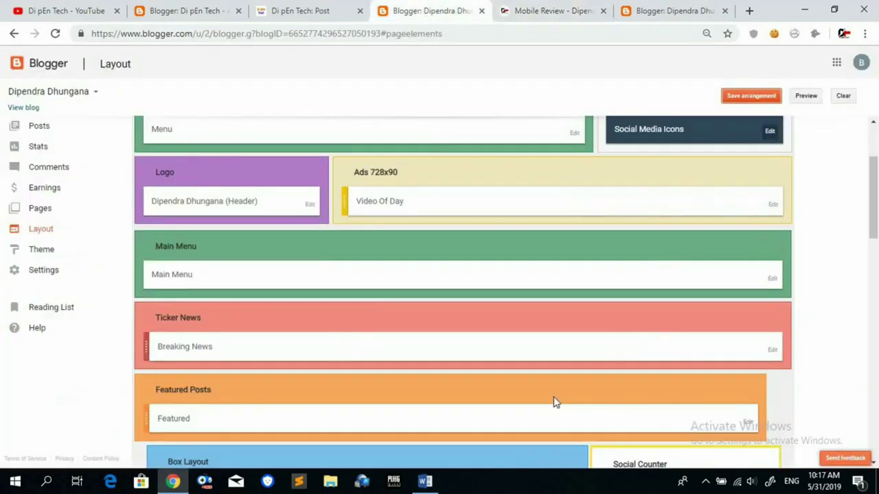
pyautogui.click(771, 280)
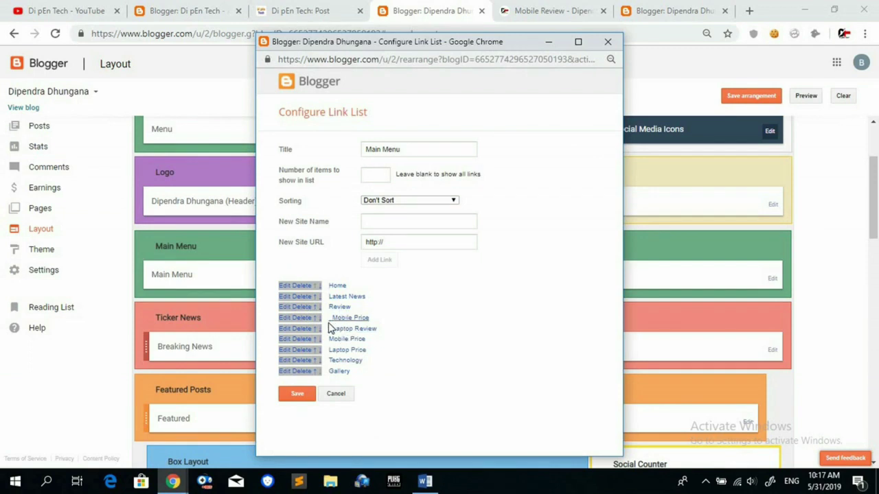
pyautogui.click(289, 318)
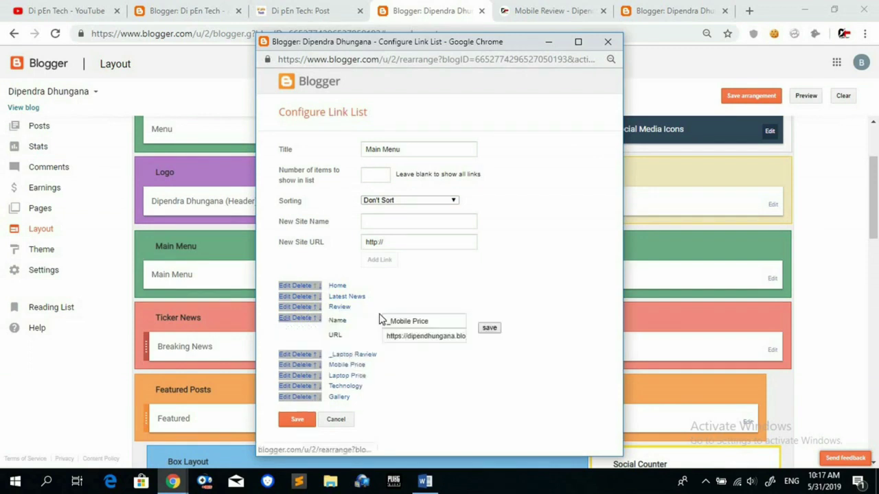
pyautogui.click(442, 321)
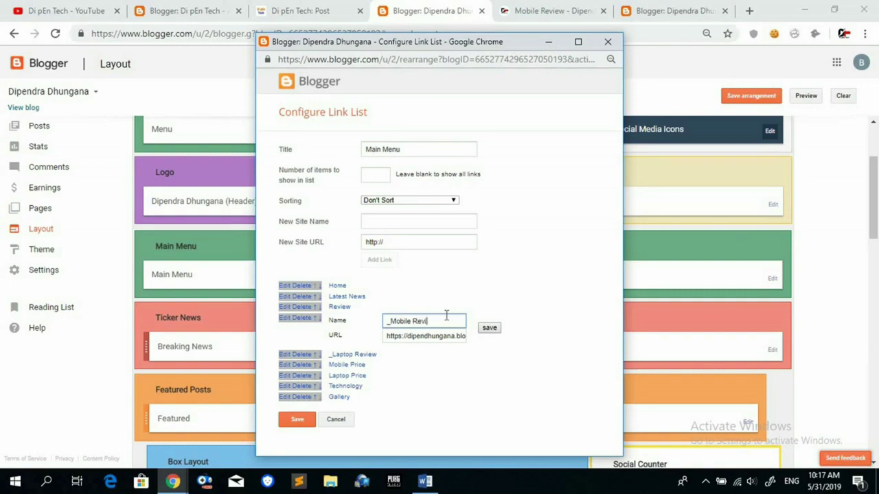
pyautogui.click(489, 328)
pyautogui.click(297, 394)
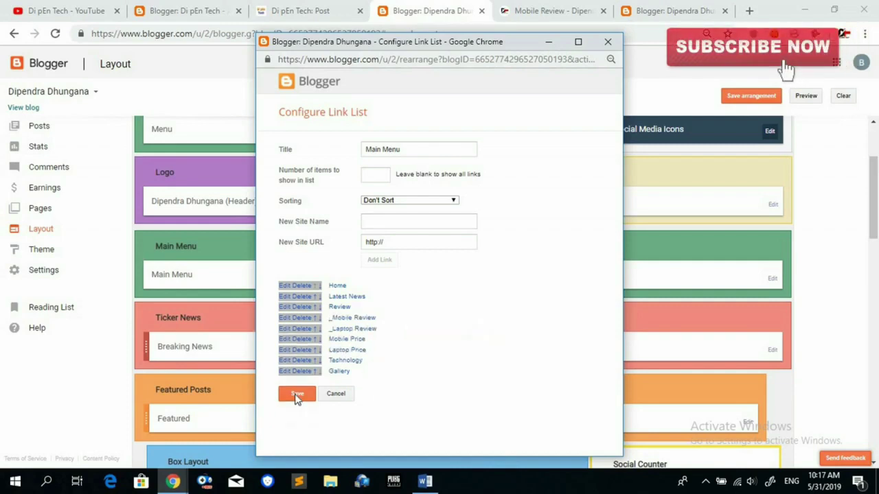
pyautogui.click(736, 97)
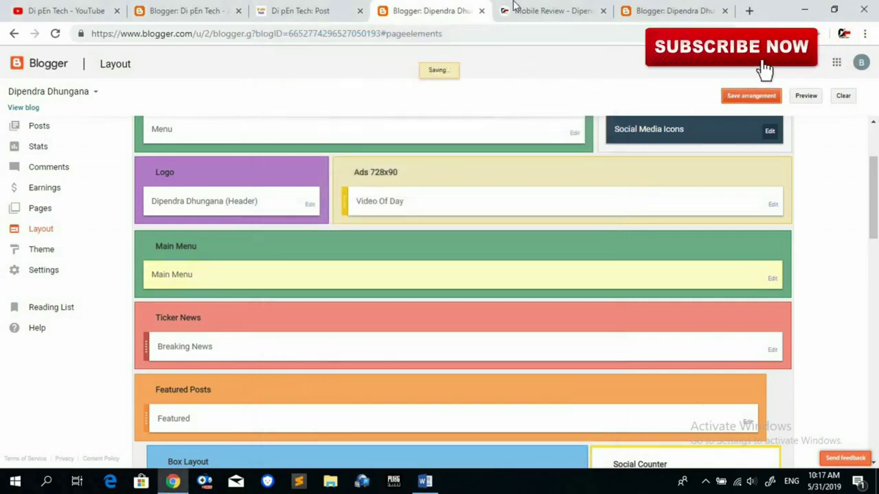
# Step: Return to the live blog, check the Review submenu, and open the Mobile Price page to look over its price table
pyautogui.hotkey('ctrl', 'Tab')
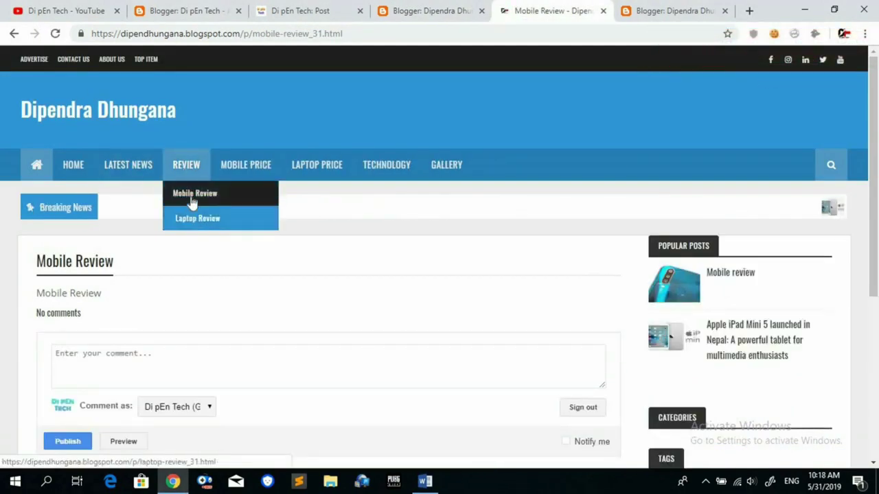
pyautogui.click(227, 171)
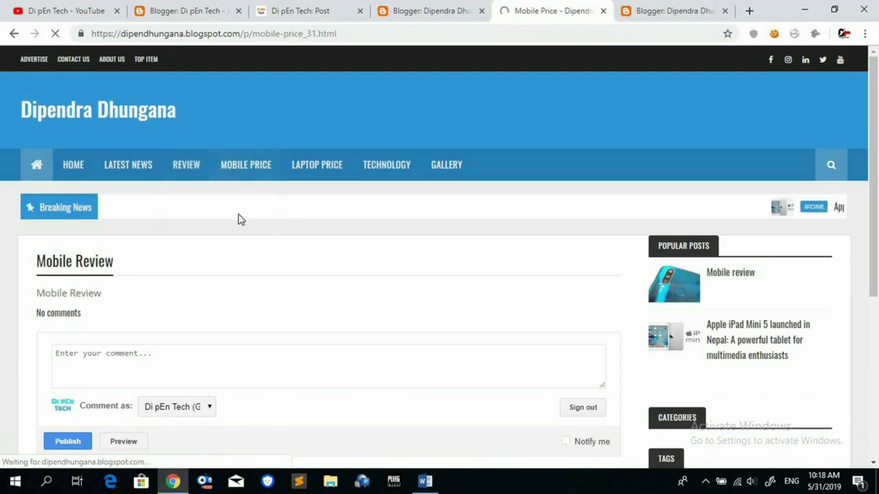
pyautogui.scroll(-1, 254, 258)
pyautogui.scroll(-3, 254, 258)
pyautogui.scroll(3, 240, 269)
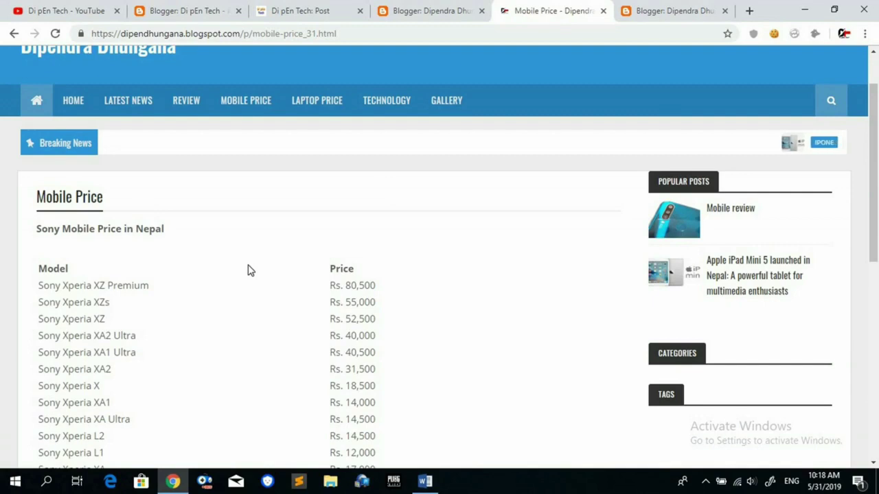
# Step: Open Latest News on the live blog and look through its post list, sidebar and footer
pyautogui.click(124, 103)
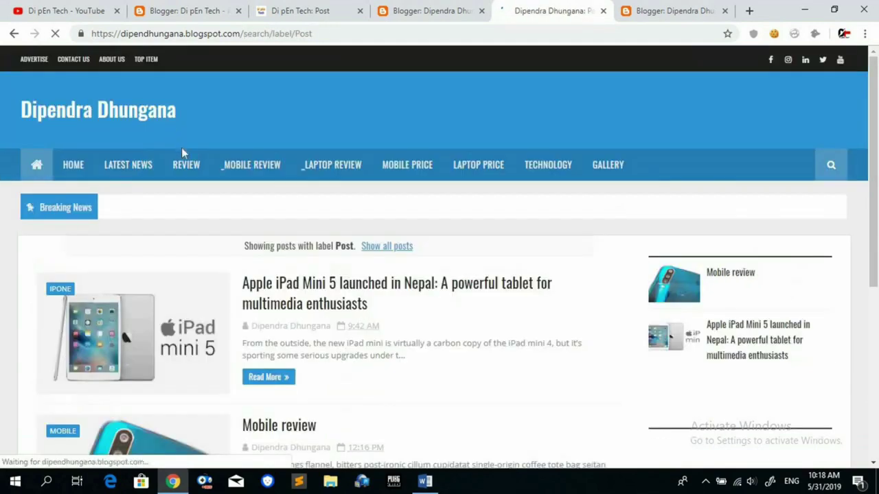
pyautogui.scroll(-5, 265, 249)
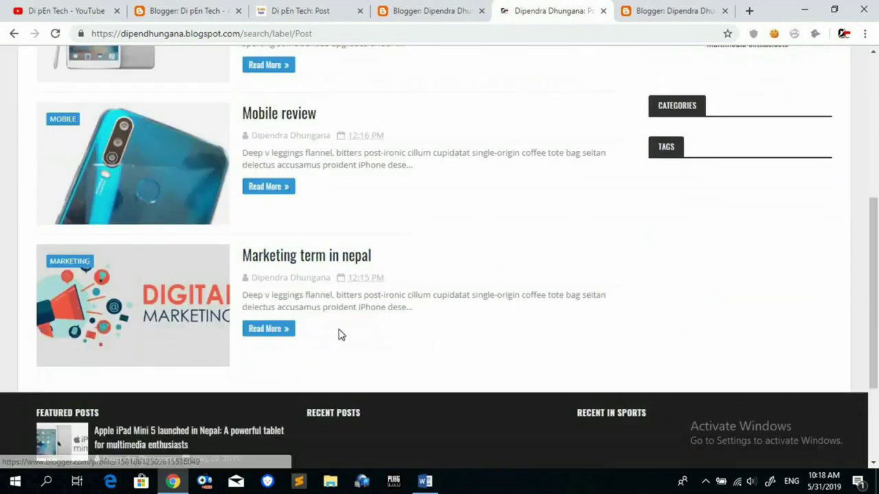
pyautogui.scroll(5, 337, 328)
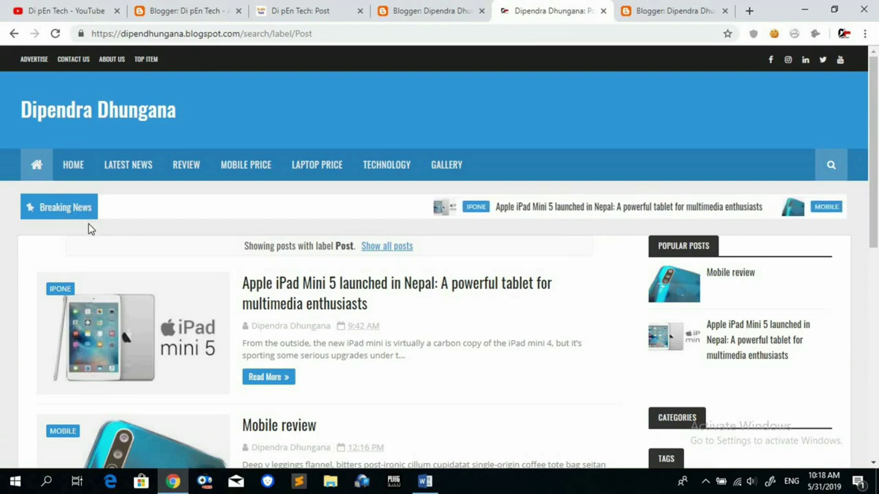
pyautogui.scroll(-7, 106, 241)
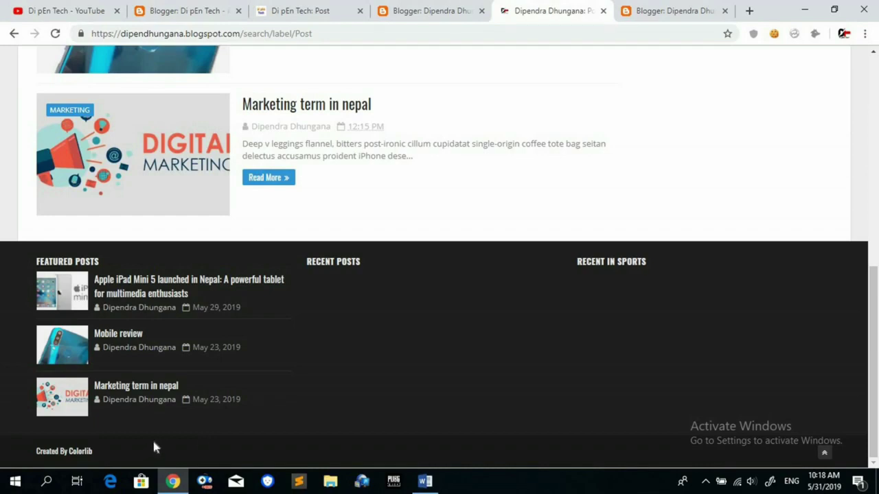
pyautogui.scroll(5, 468, 270)
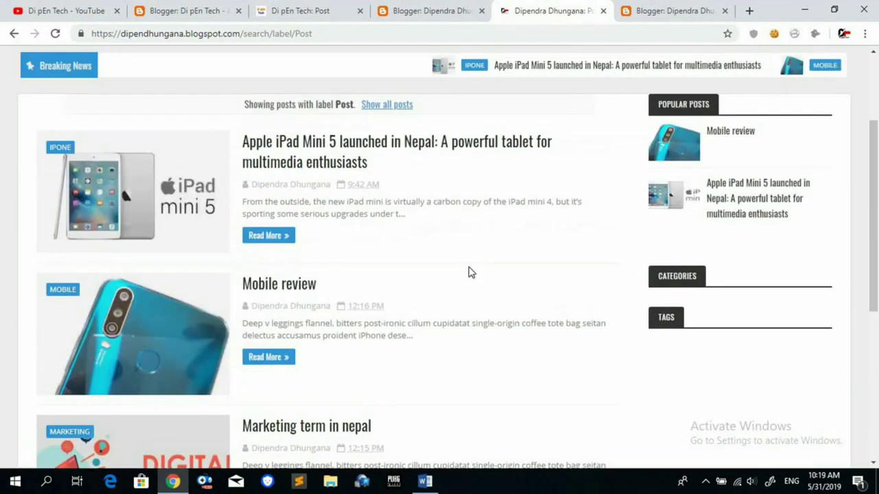
pyautogui.scroll(2, 469, 270)
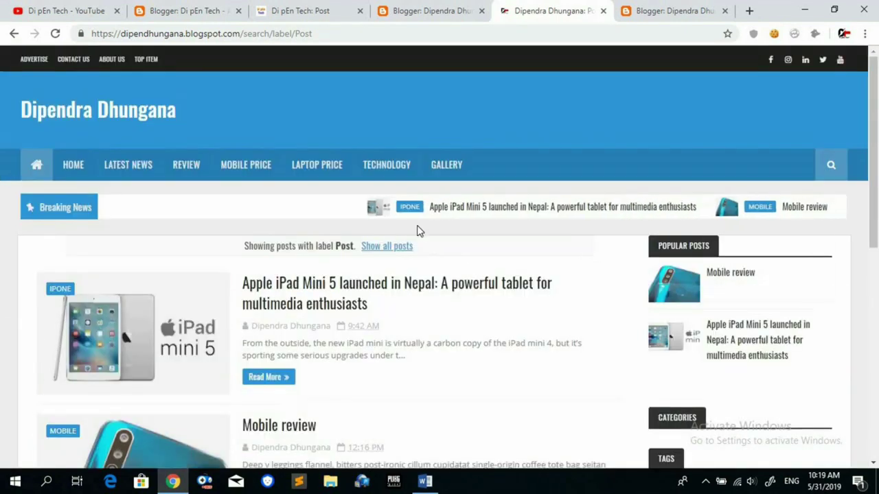